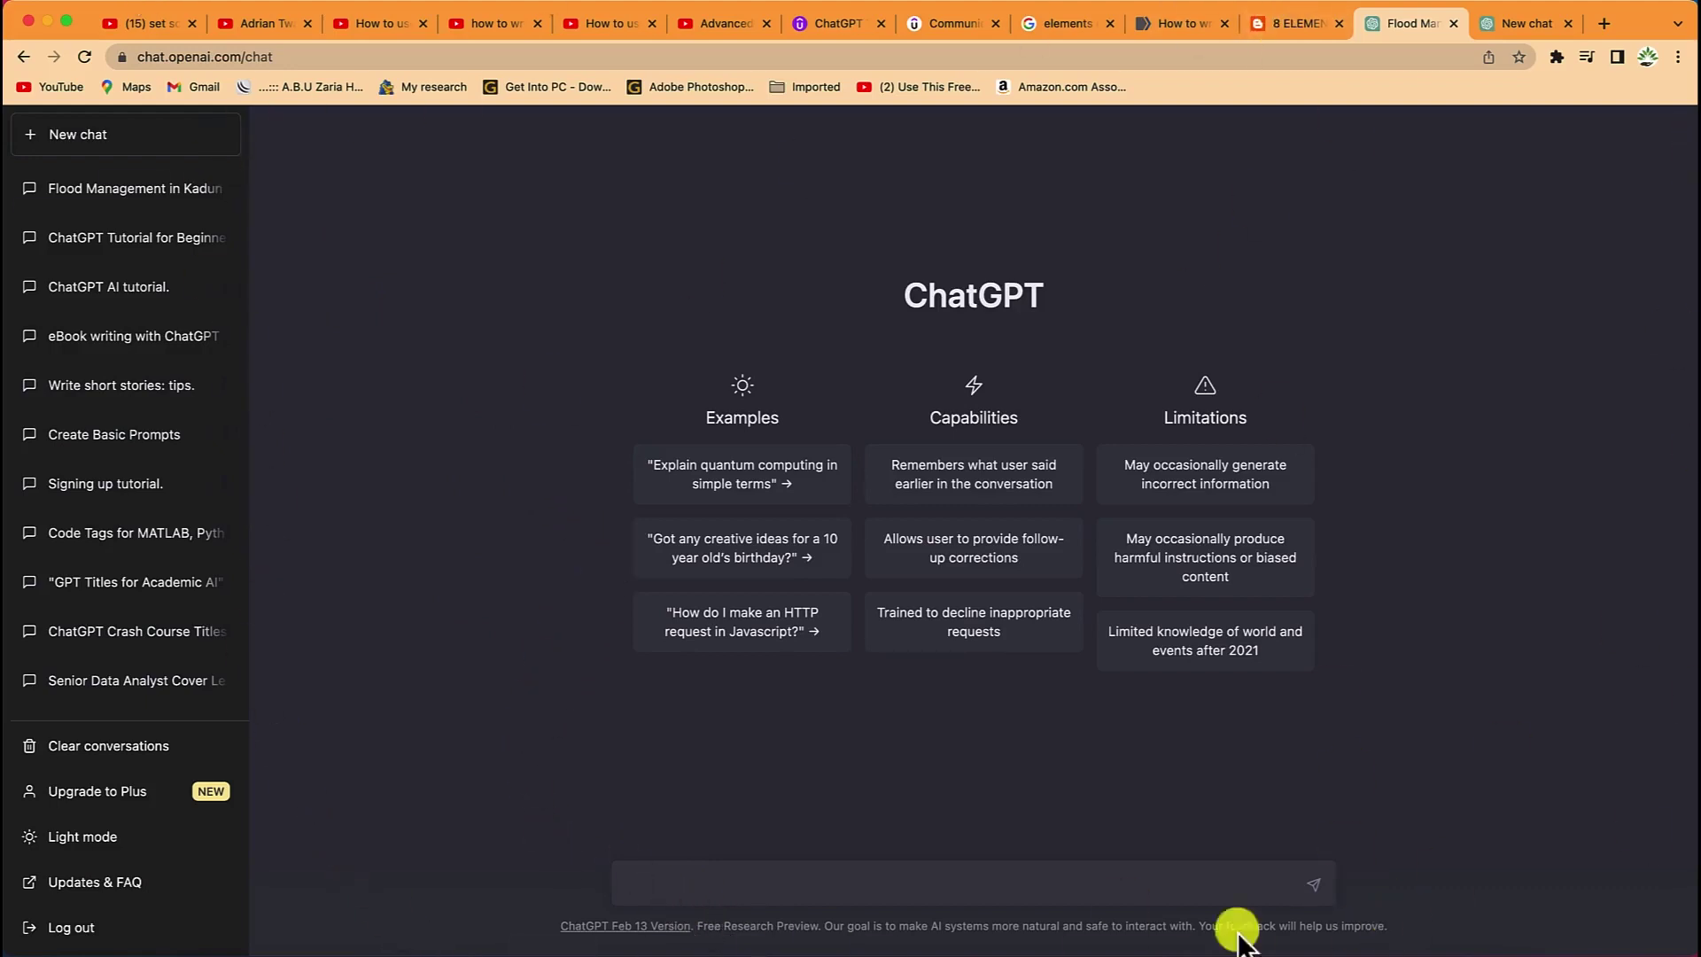
# Step: Send the prompt "can you write an email to my boss seeking a pay rise?"
pyautogui.click(979, 889)
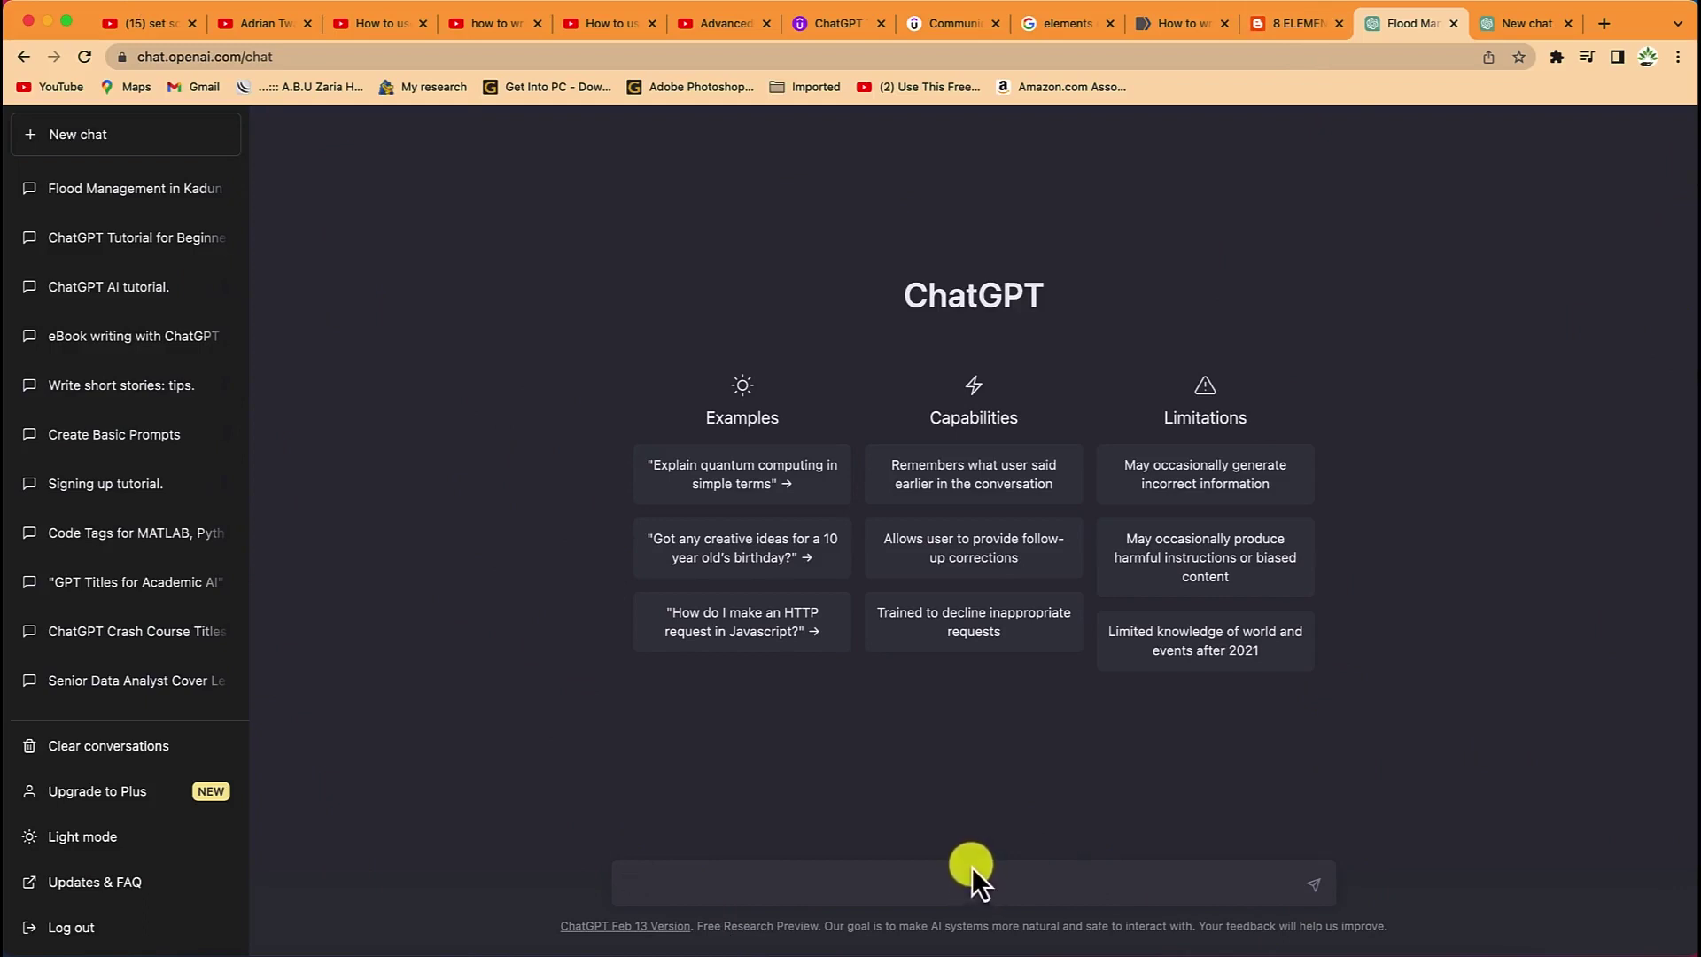
pyautogui.scroll(-5, 97, 444)
pyautogui.scroll(5, 67, 514)
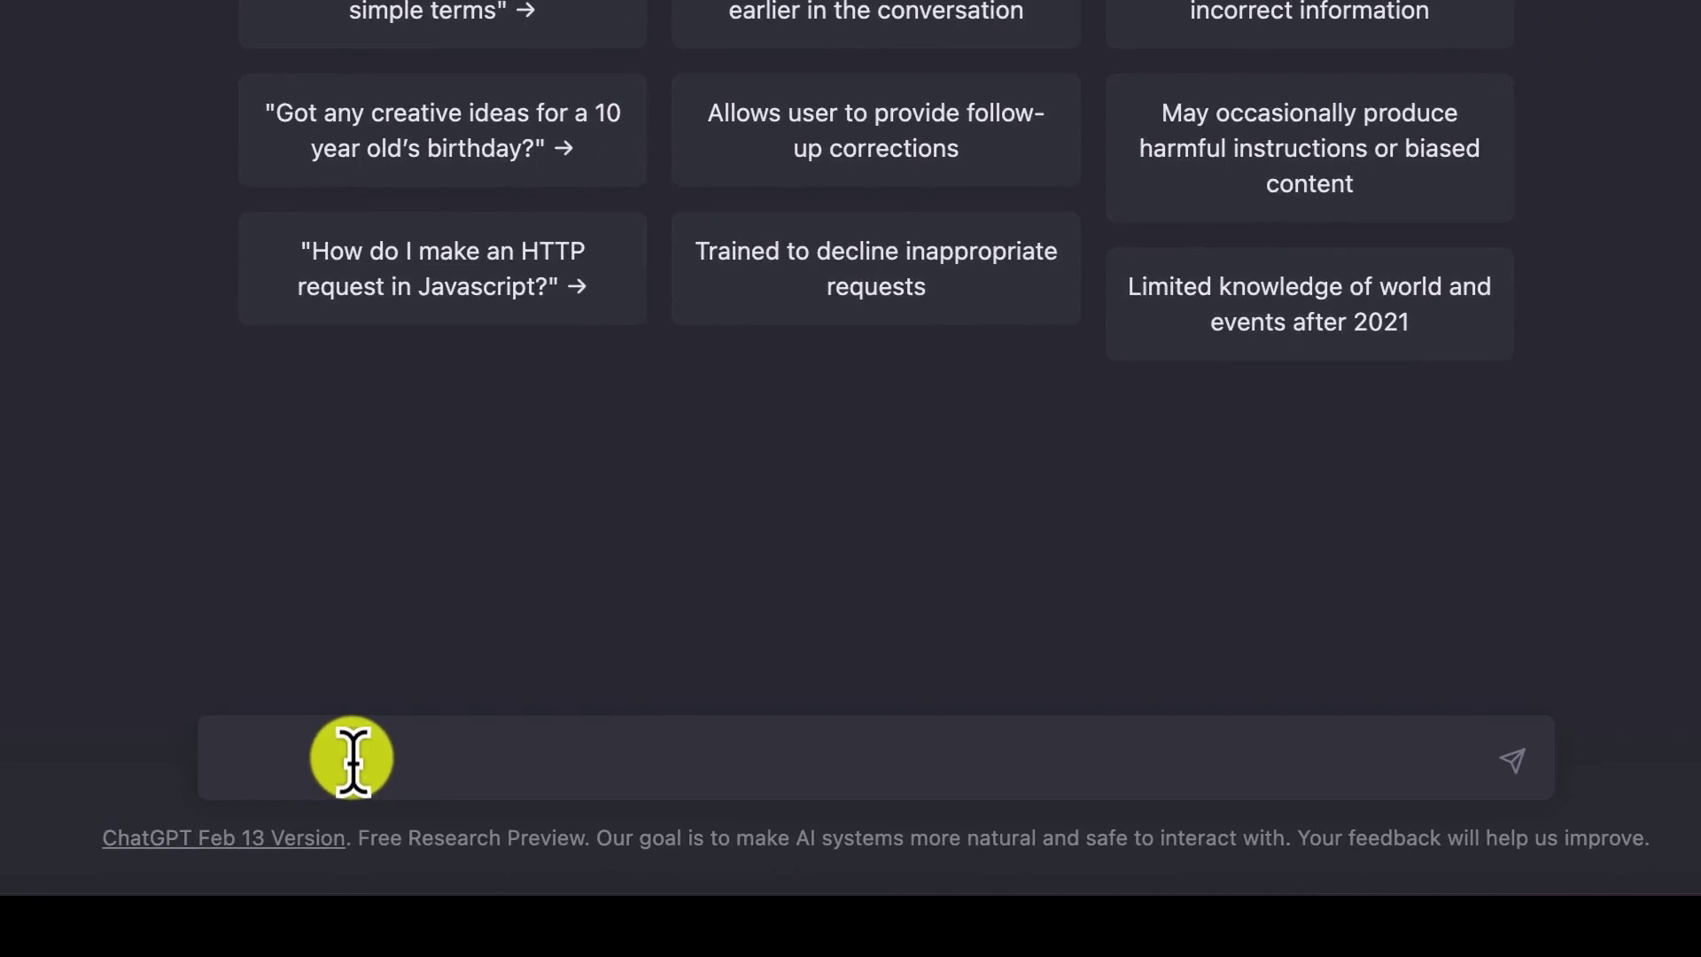
pyautogui.write('can you write a n')
pyautogui.press('BackSpace')
pyautogui.press('BackSpace')
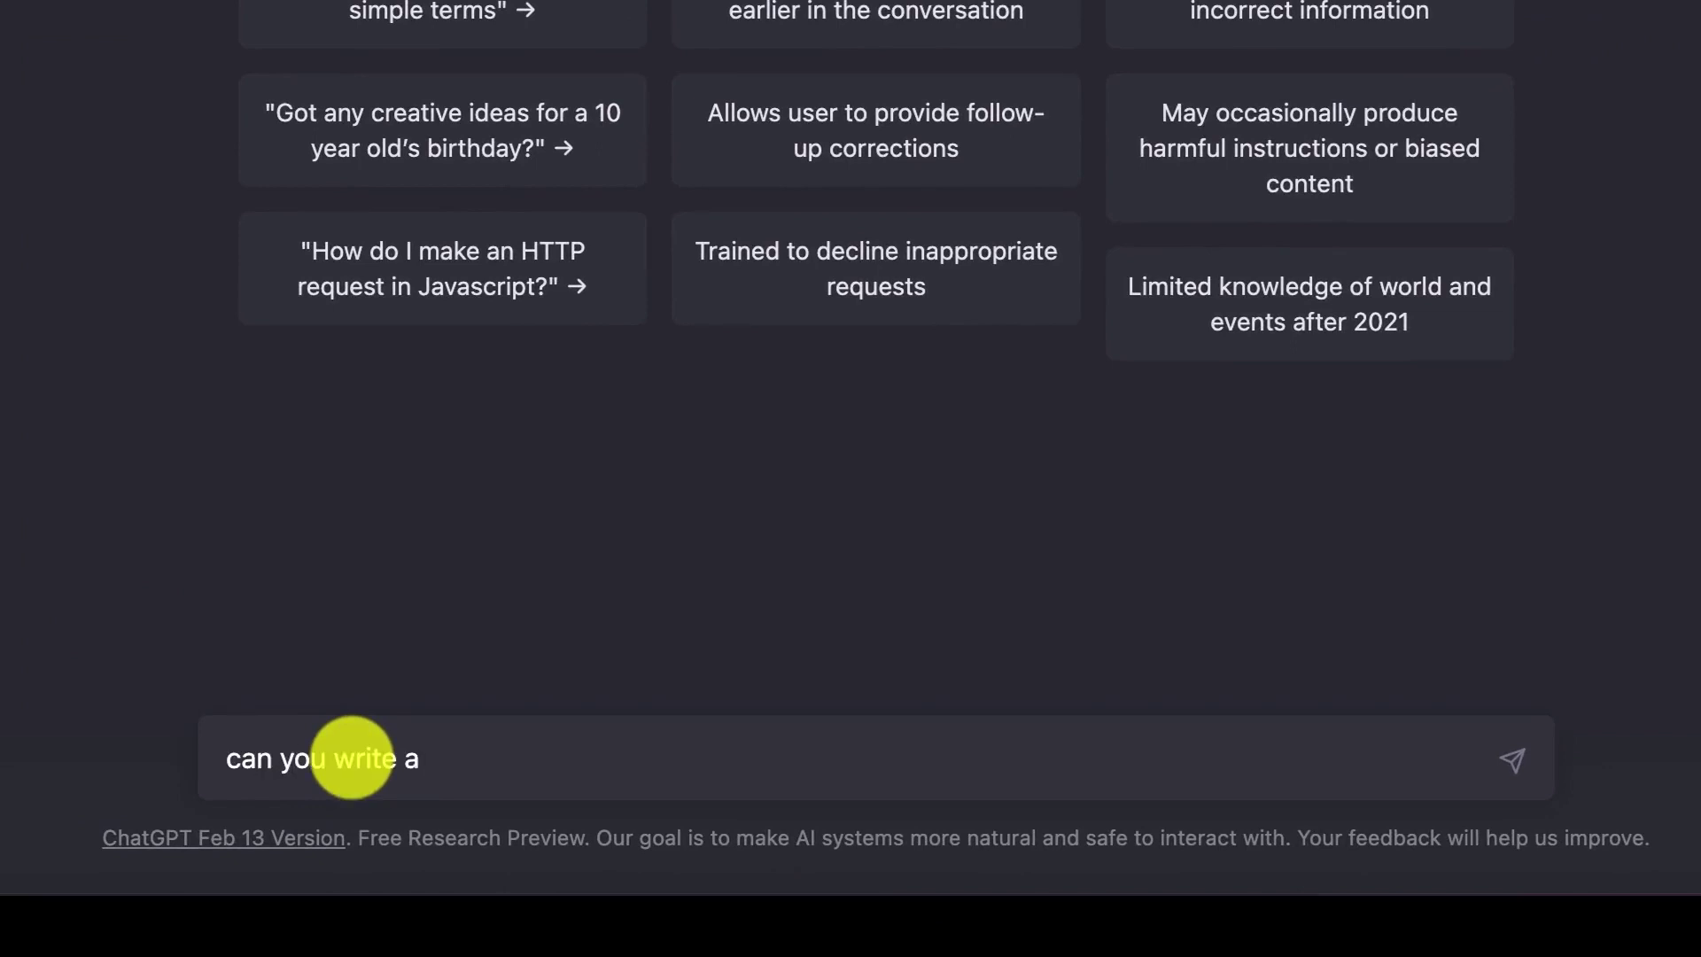
pyautogui.write('n email to my boss seeking a pay raise')
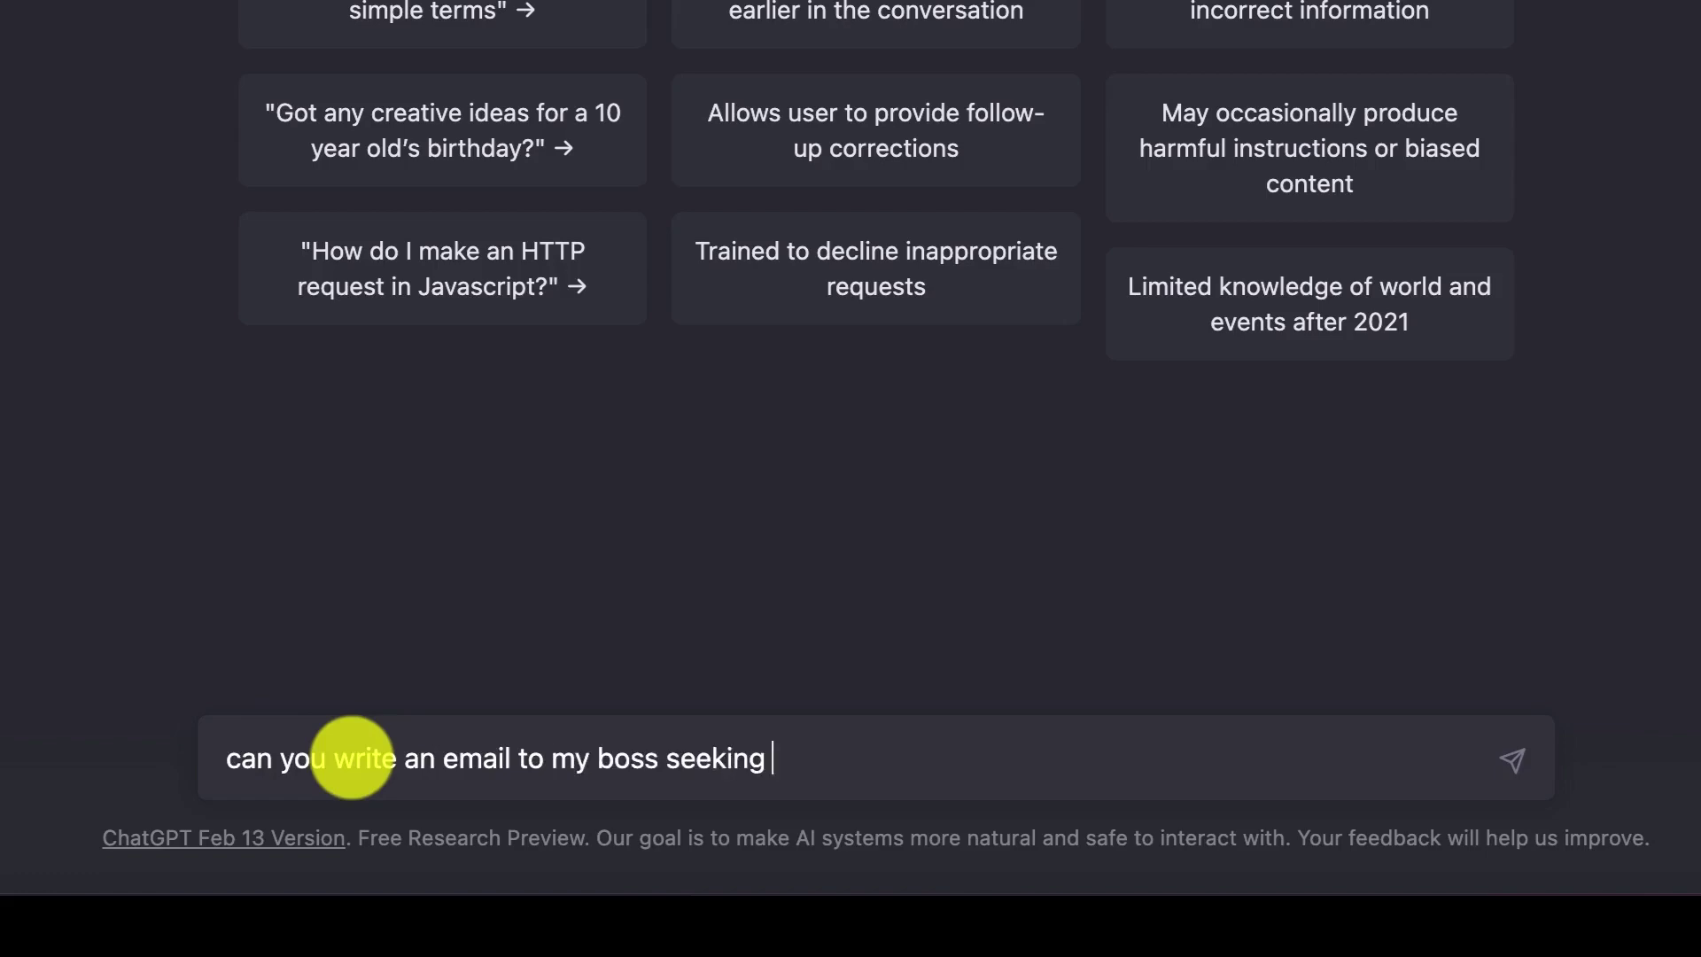
pyautogui.press('Return')
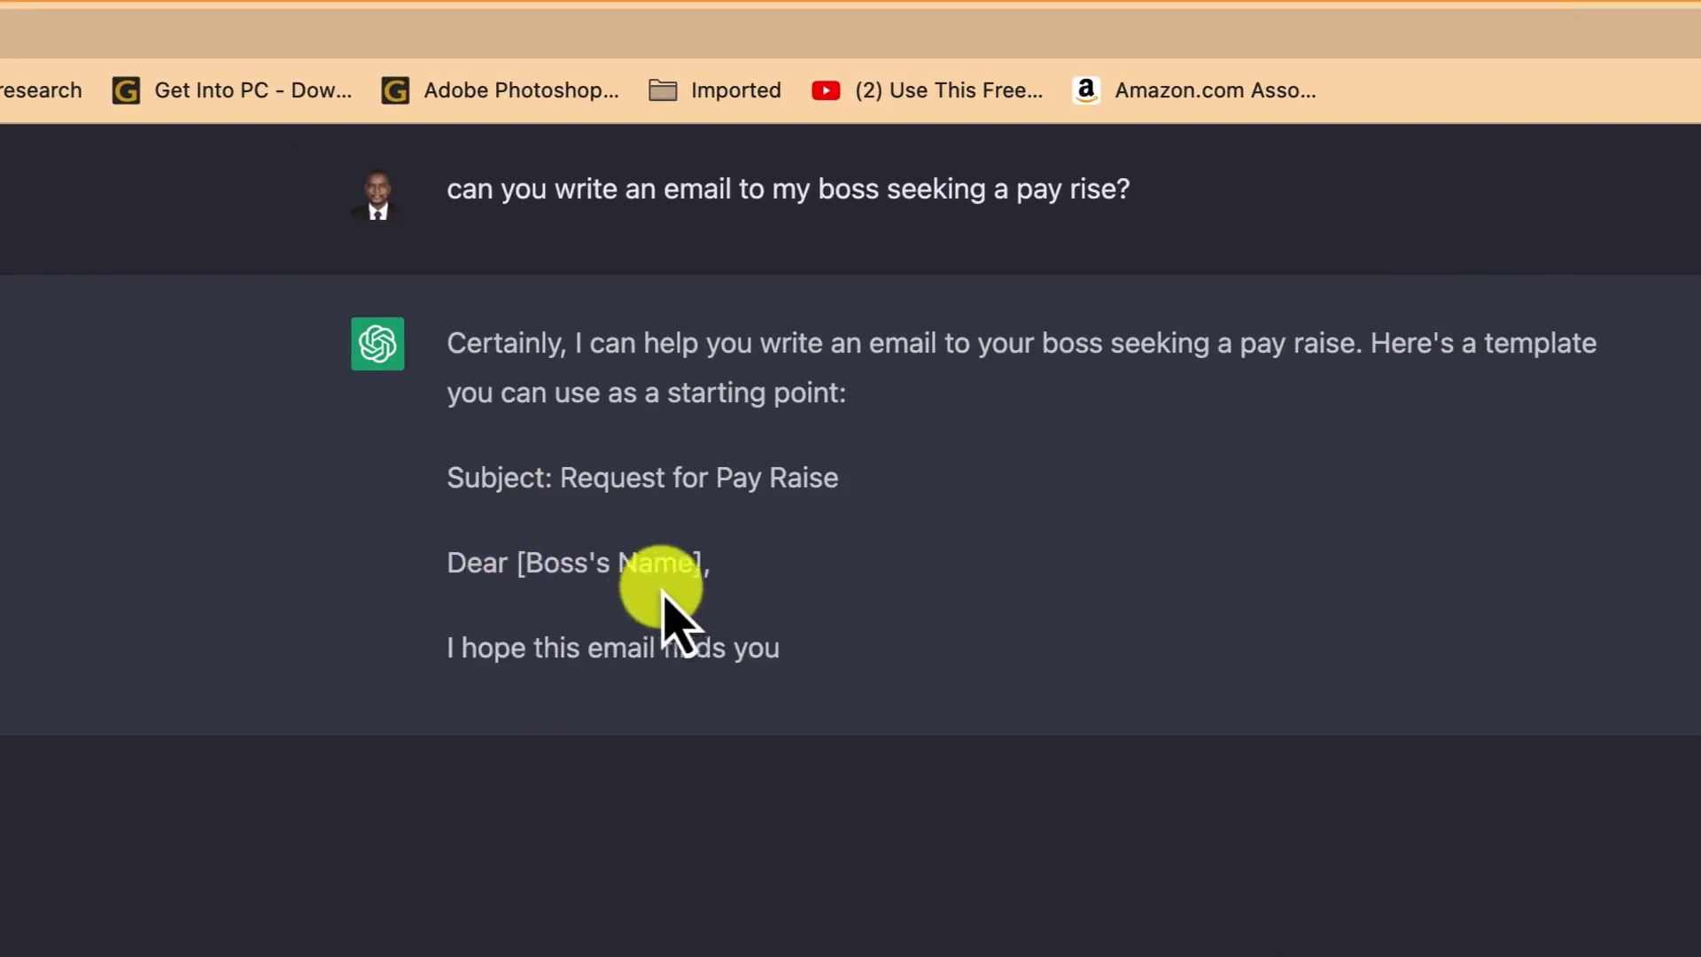
# Step: Examine the drafted email's subject, the amount or percentage placeholder, the comparable-salaries paragraph and the closing thanks
pyautogui.moveTo(532, 550); pyautogui.dragTo(446, 563)
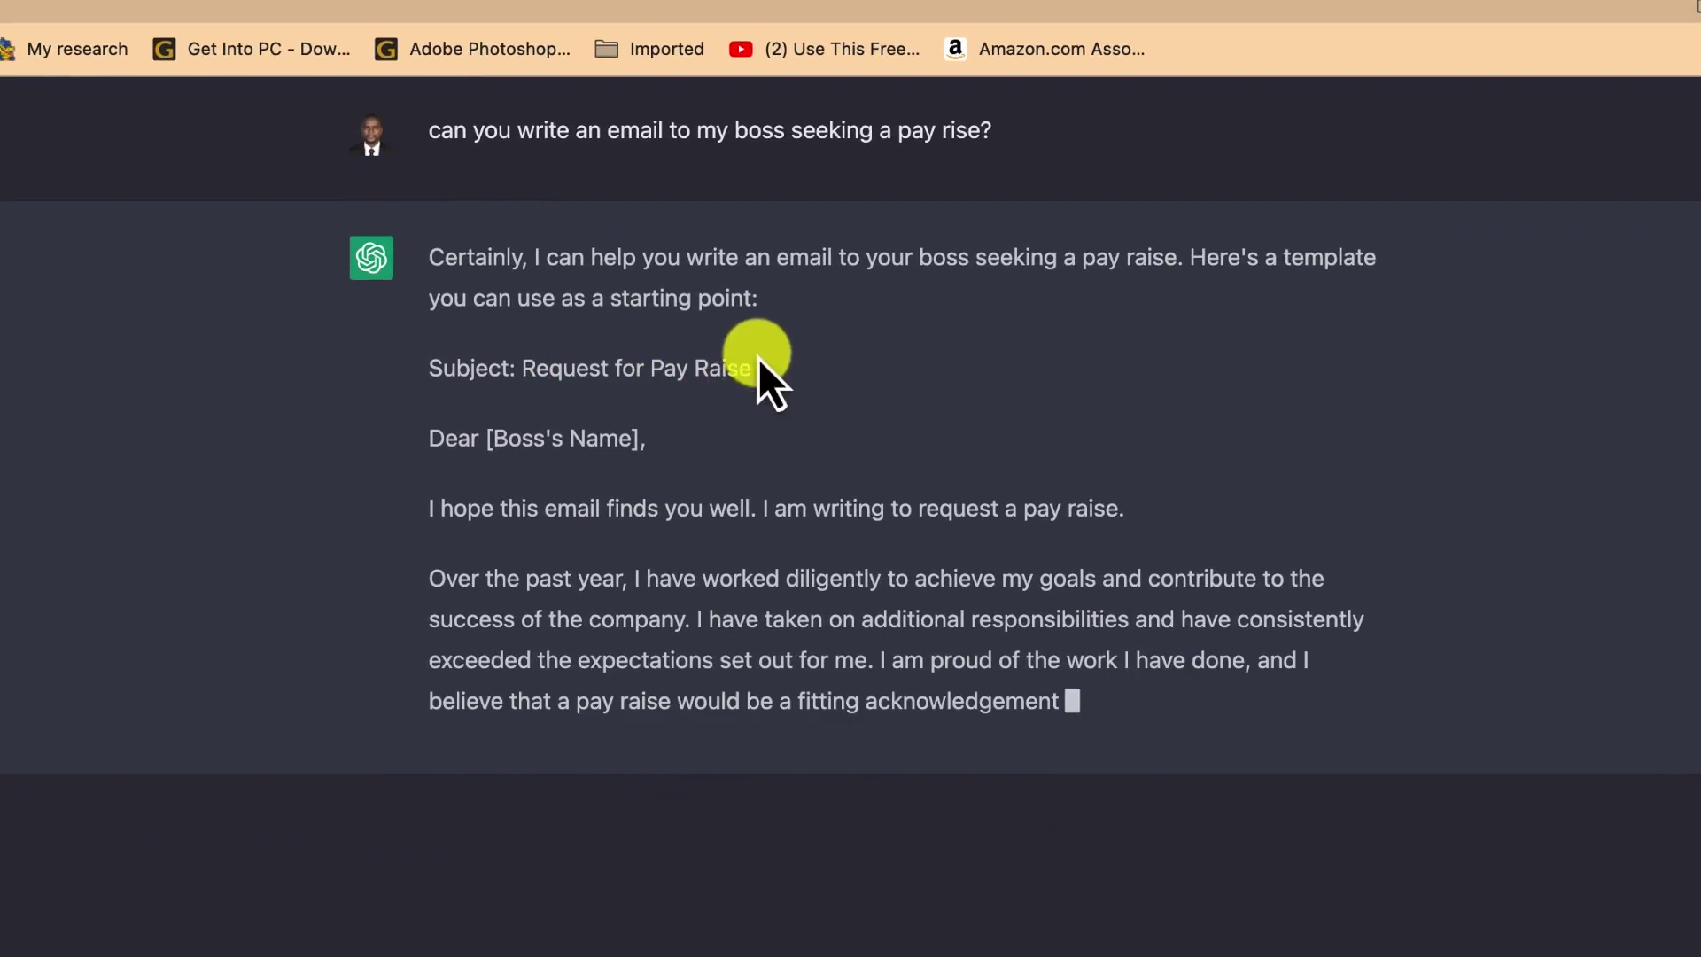
pyautogui.moveTo(759, 358); pyautogui.dragTo(550, 367)
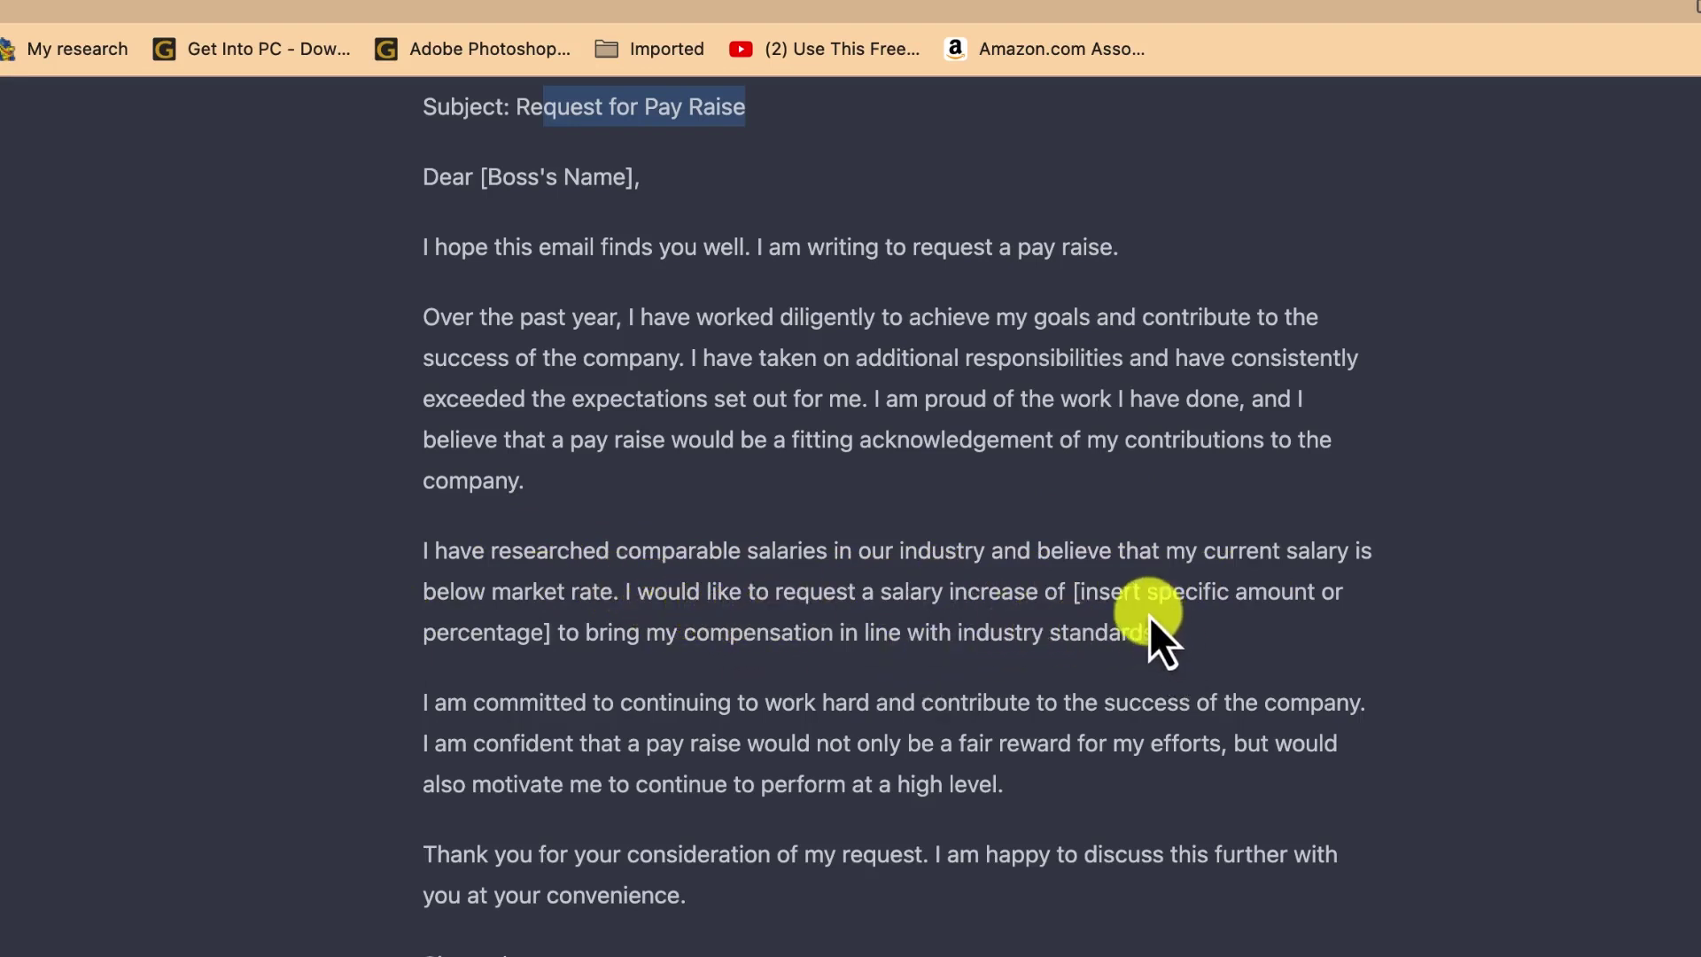
pyautogui.moveTo(1146, 592); pyautogui.dragTo(1357, 590)
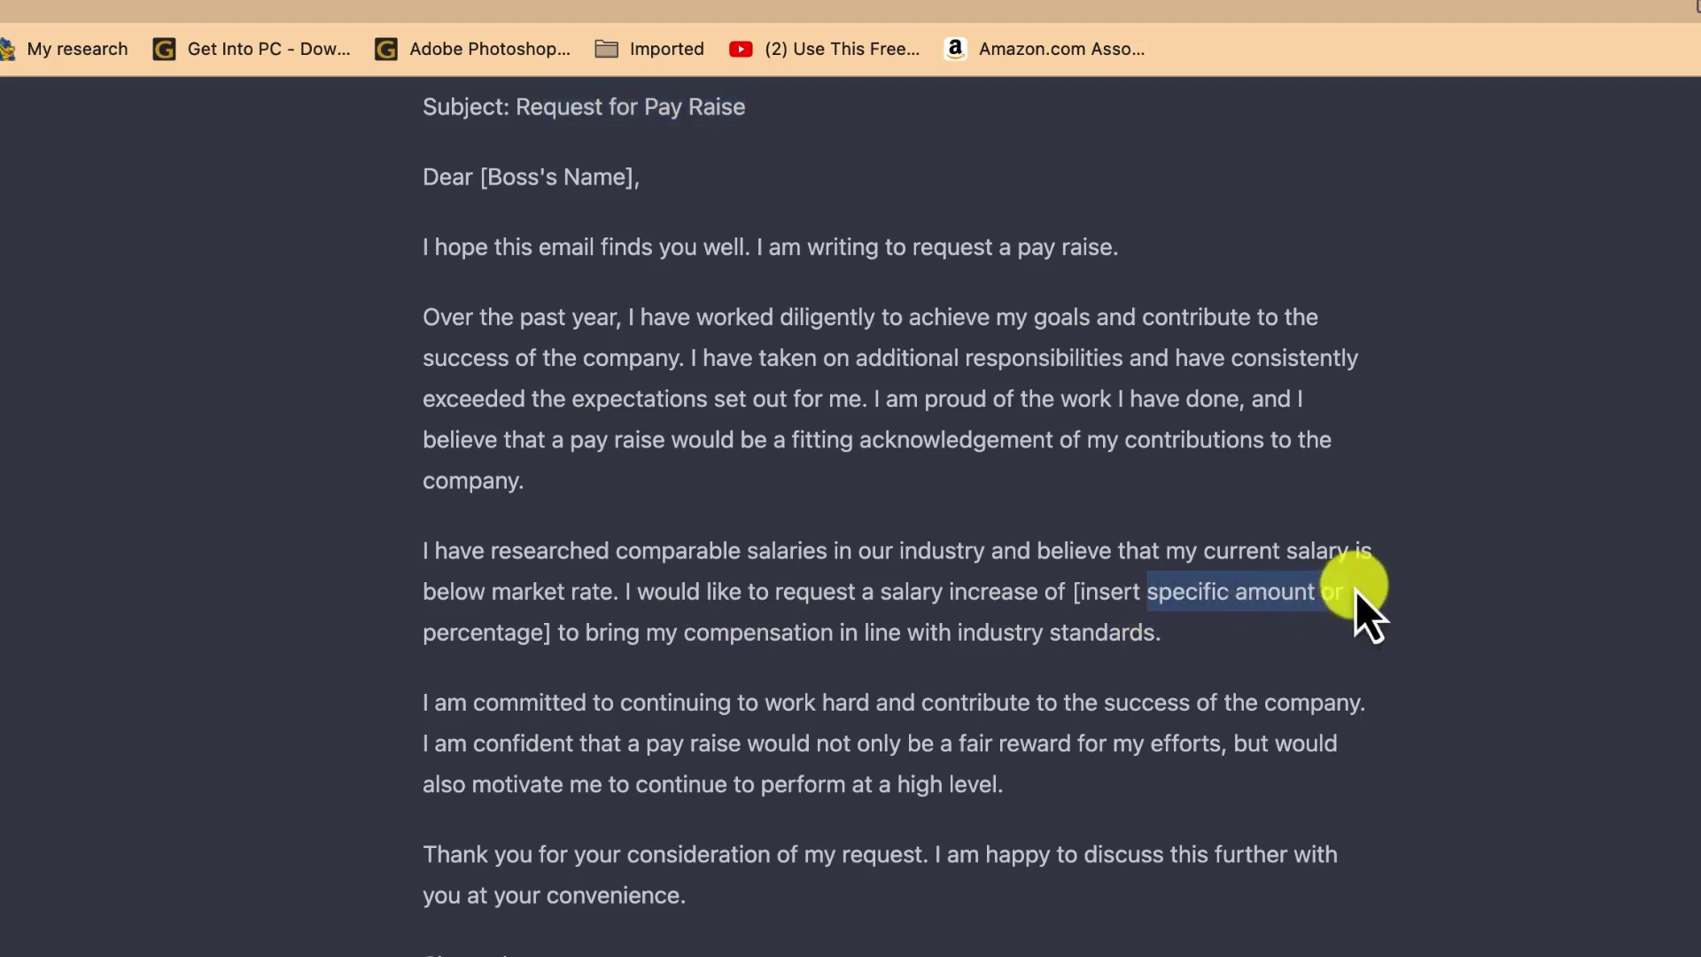
pyautogui.moveTo(451, 633); pyautogui.dragTo(502, 650)
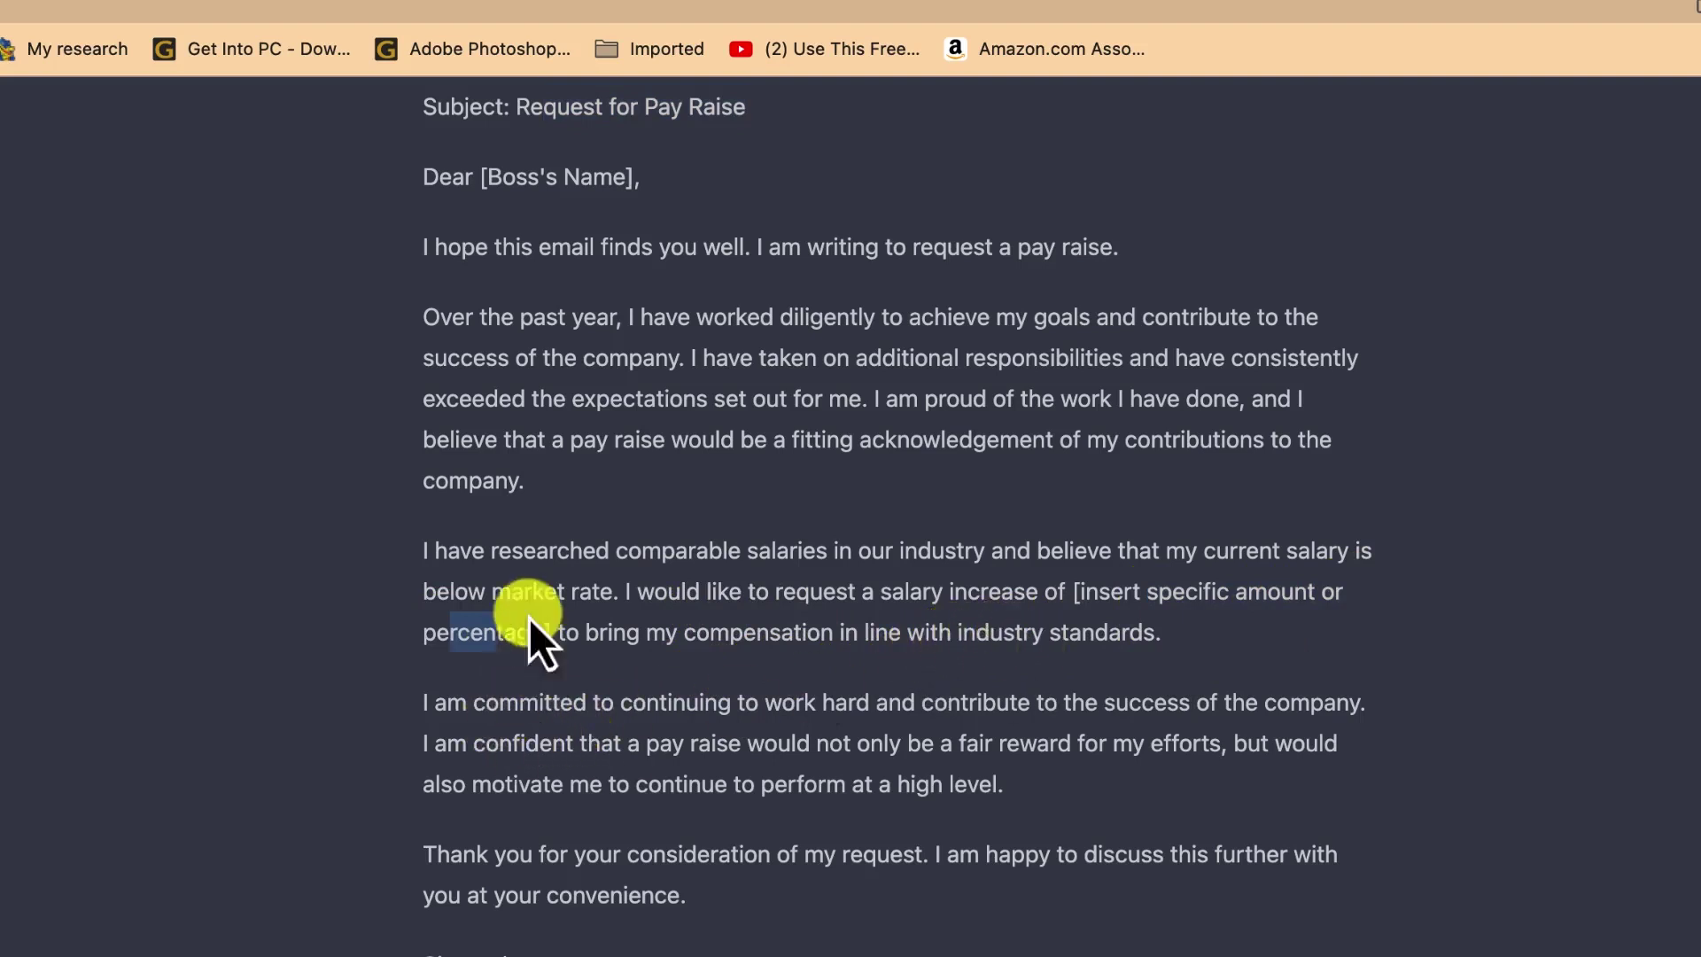
pyautogui.moveTo(406, 552); pyautogui.dragTo(1178, 630)
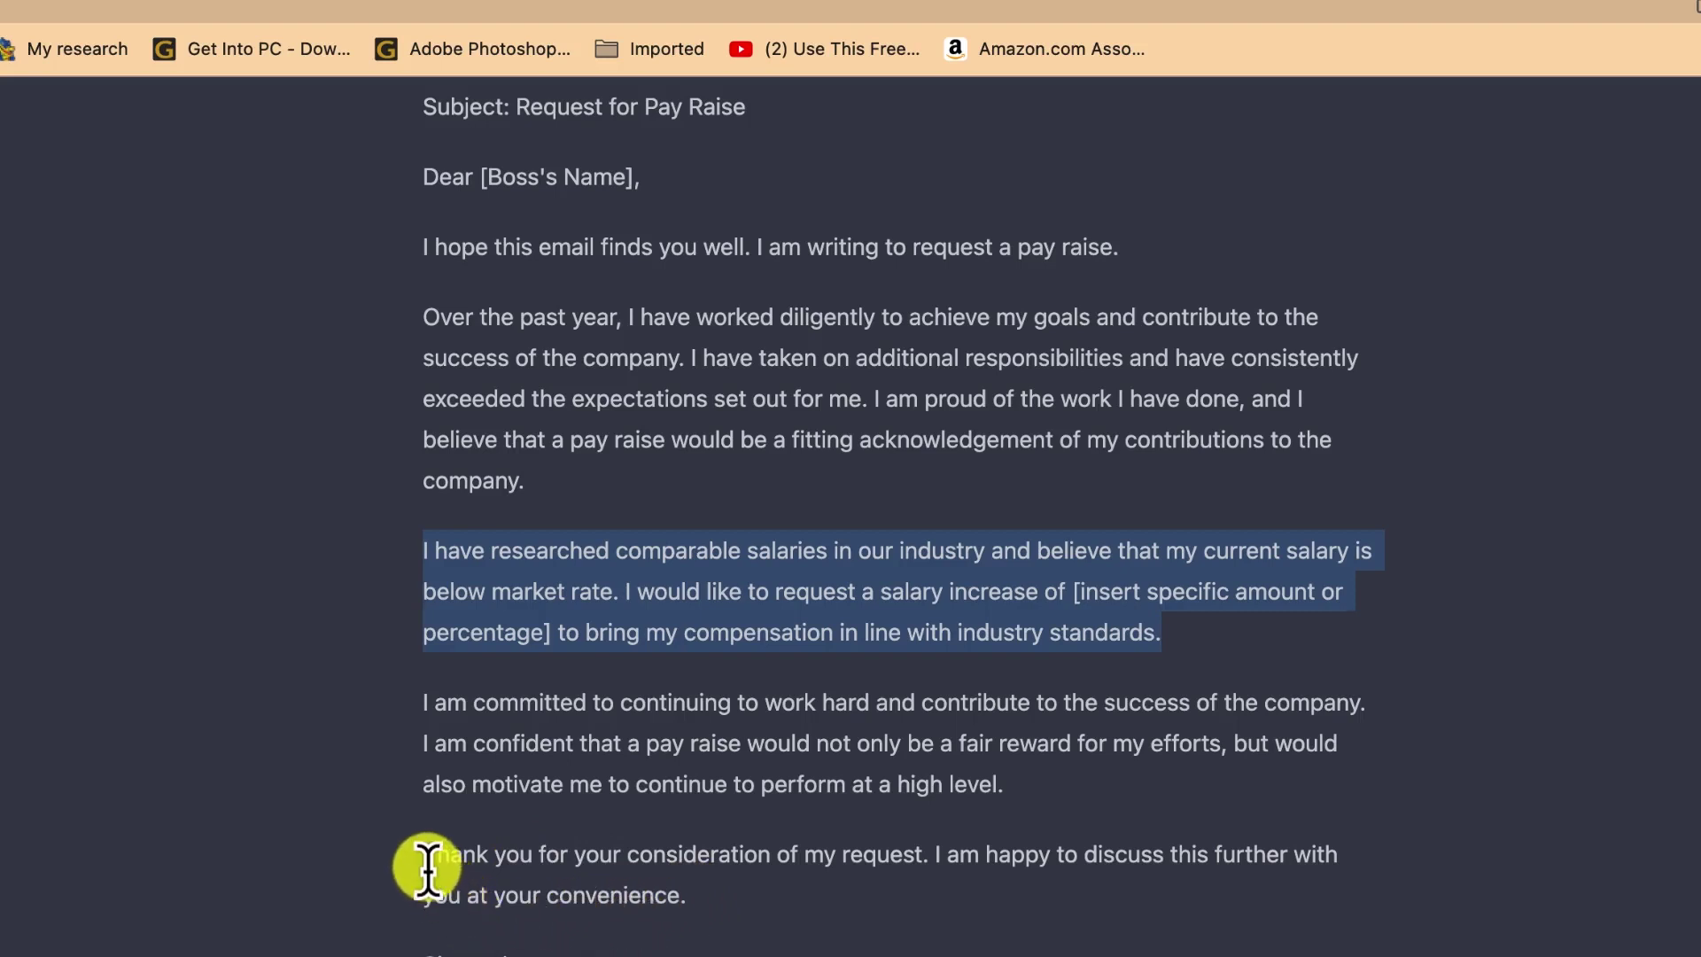
pyautogui.moveTo(429, 874); pyautogui.dragTo(773, 900)
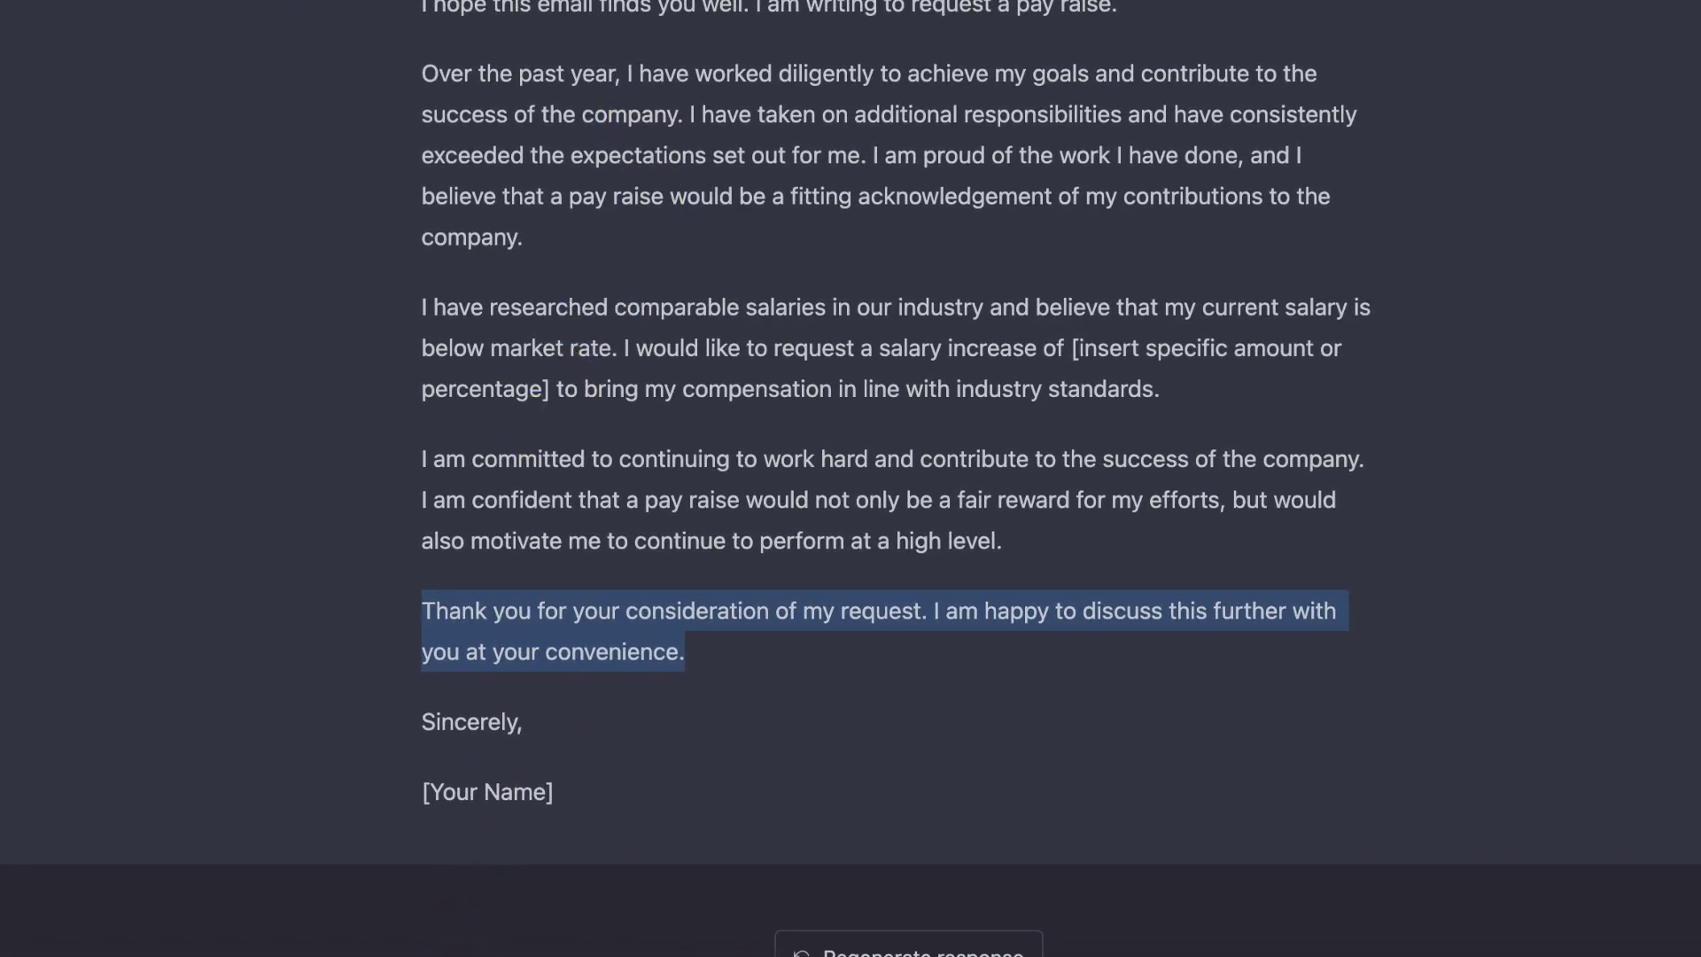
# Step: Send the follow-up "rewrite this email remove the researched companies part and reintensifying on my achievements for the company"
pyautogui.click(471, 904)
pyautogui.write('rewrite this email remove')
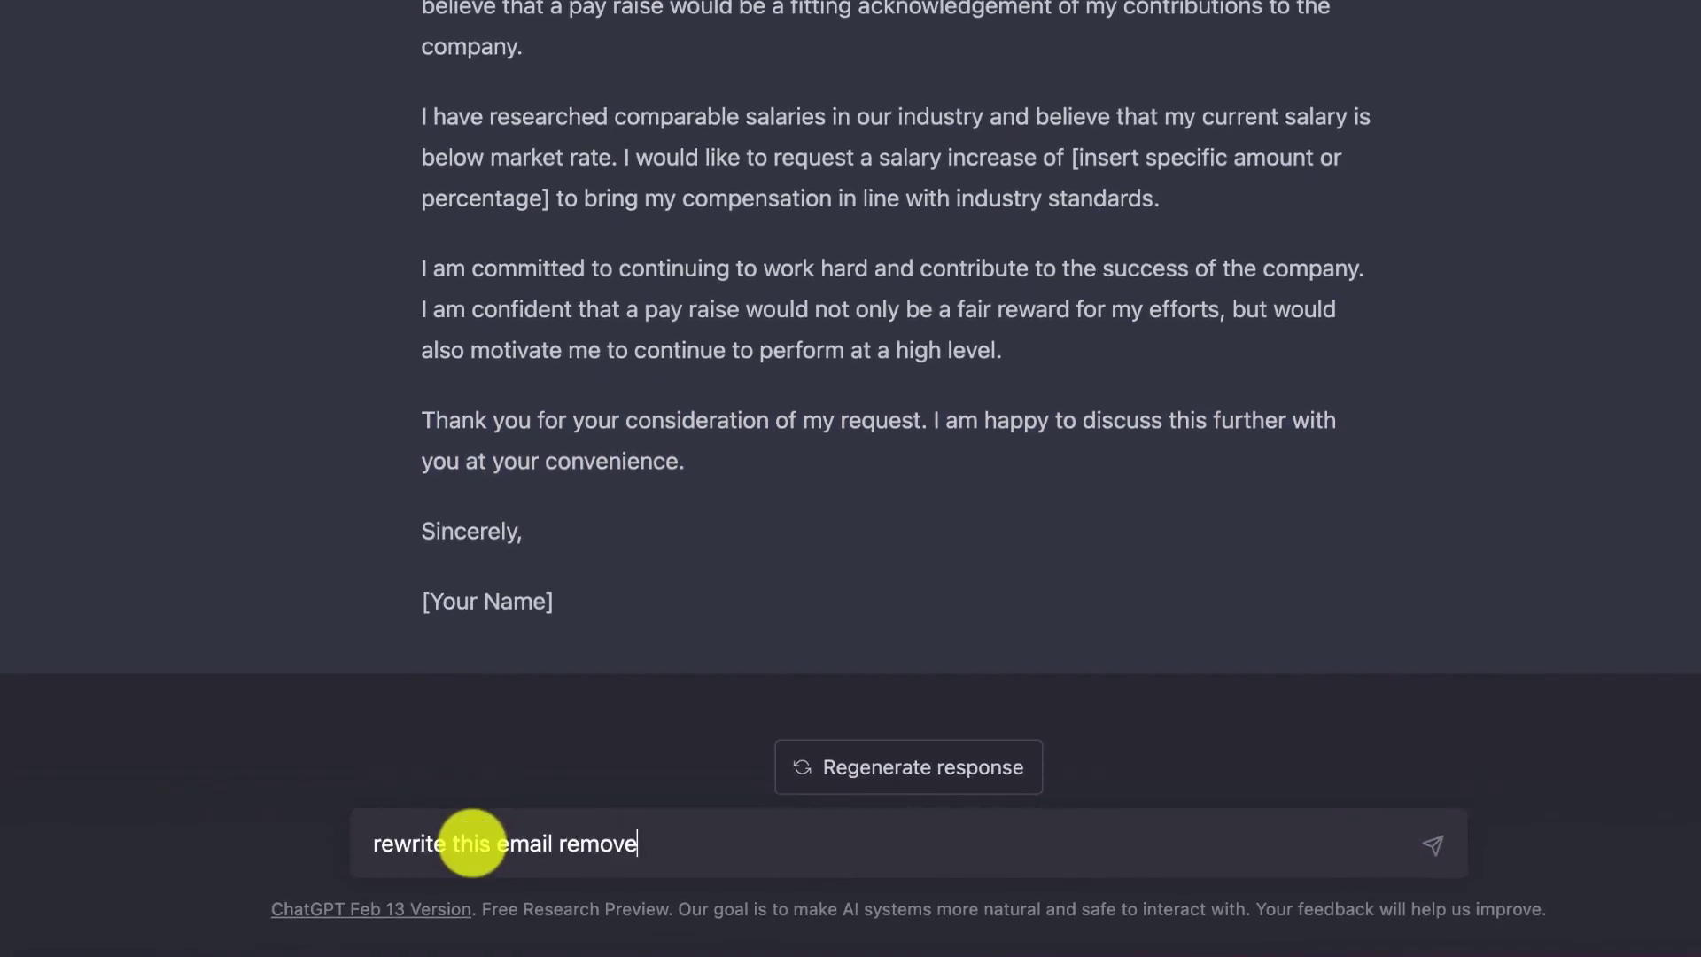
pyautogui.write(' the researched companies part a')
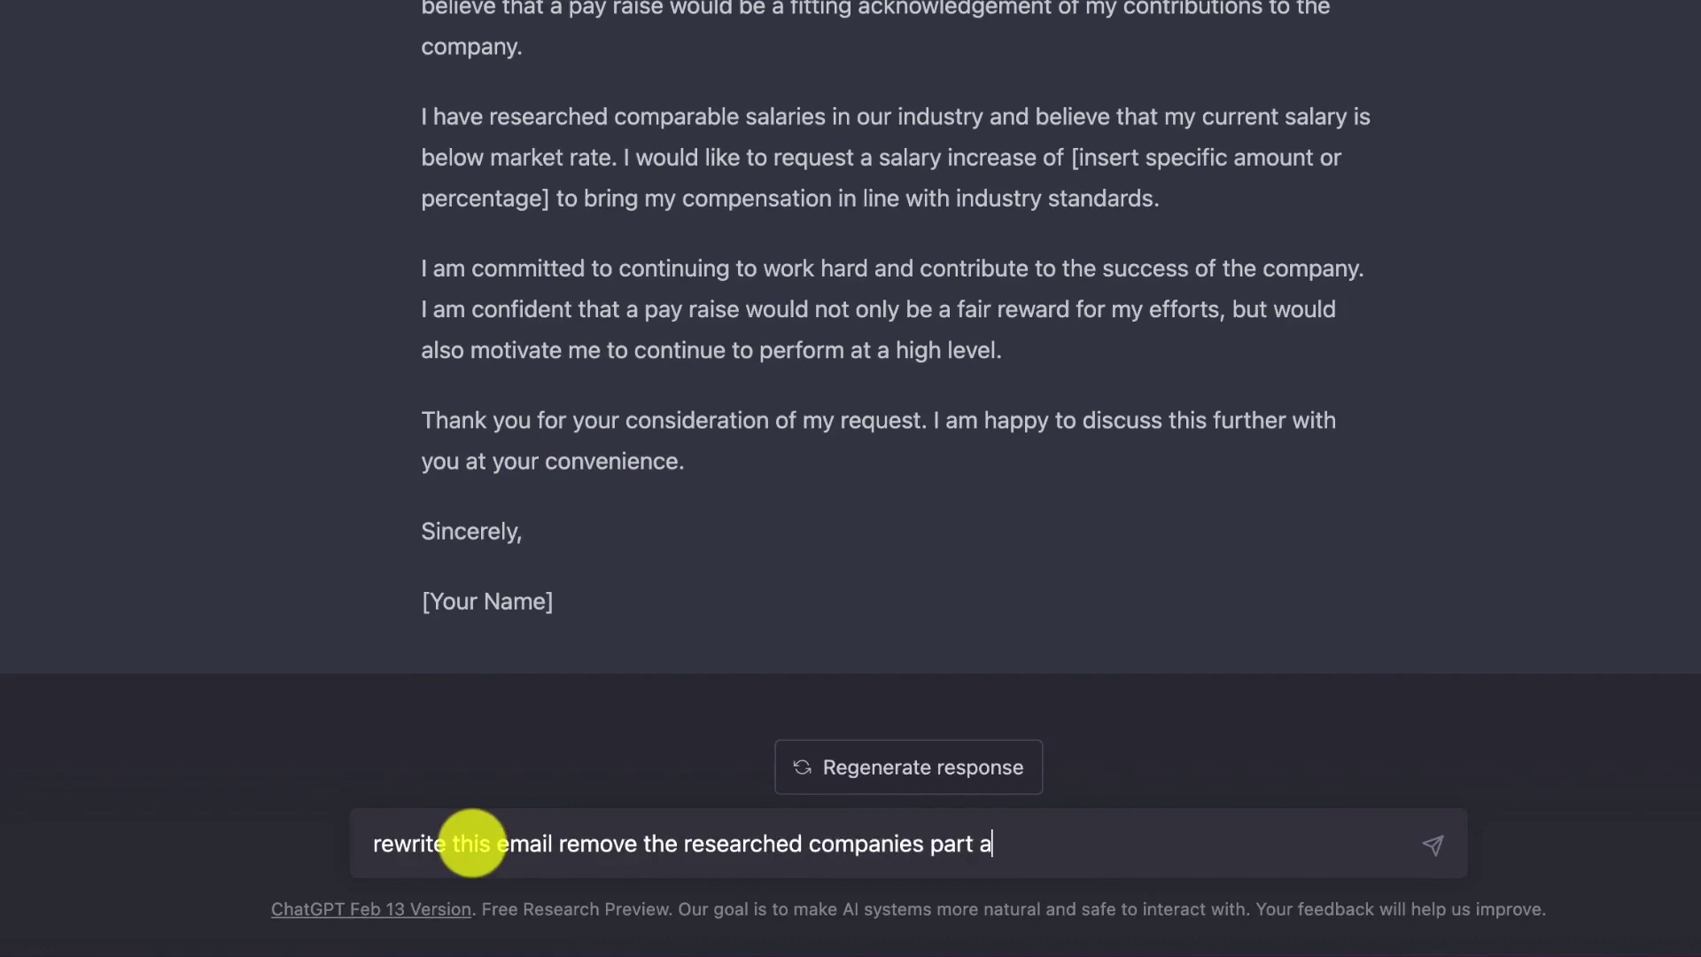
pyautogui.write('nd reintensifying on my achievements for the company')
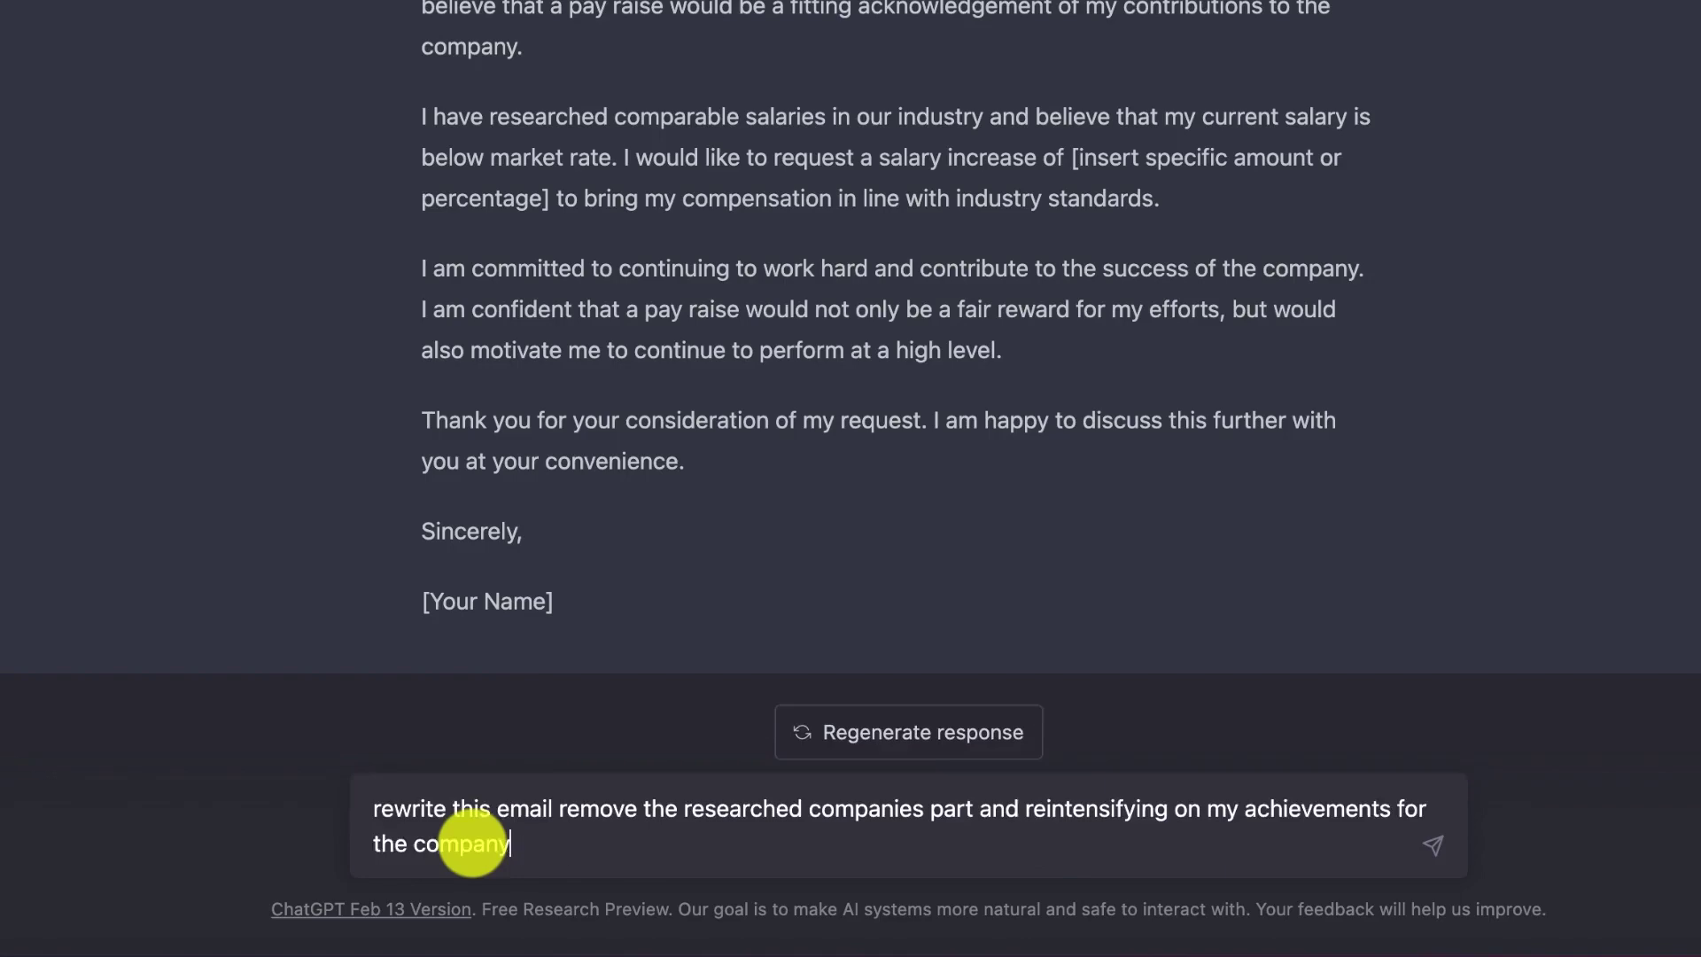
pyautogui.press('Return')
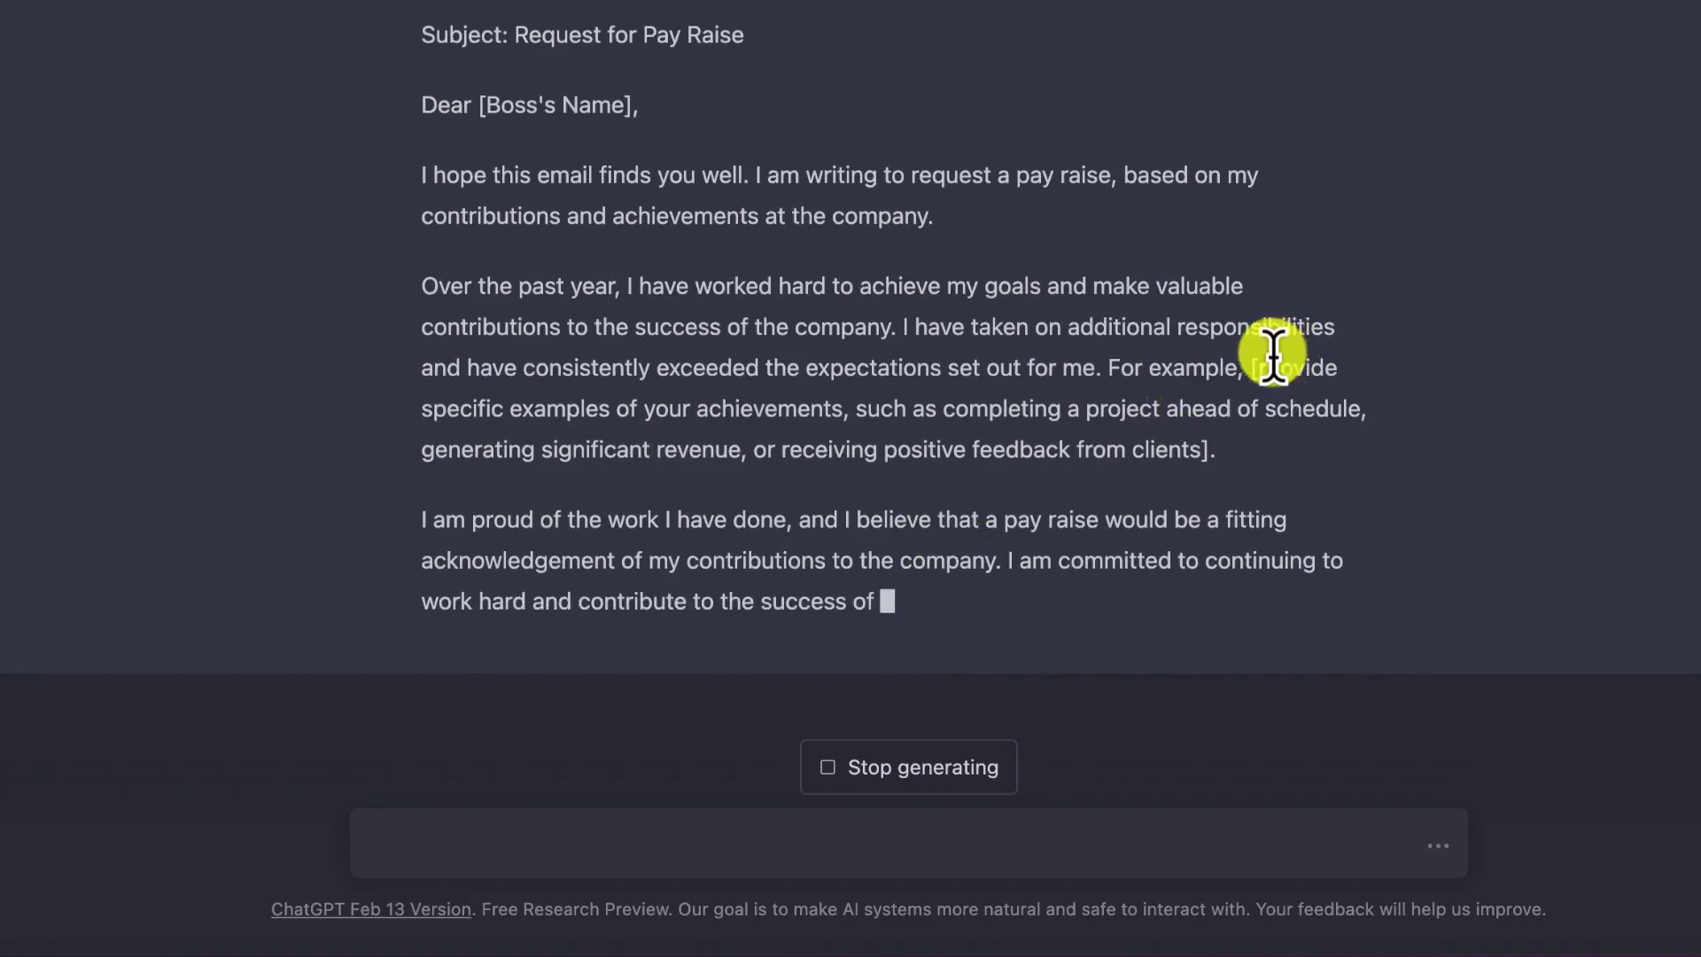
# Step: Examine the achievements placeholder and the paragraph after it in the rewritten email
pyautogui.moveTo(1264, 367); pyautogui.dragTo(1301, 408)
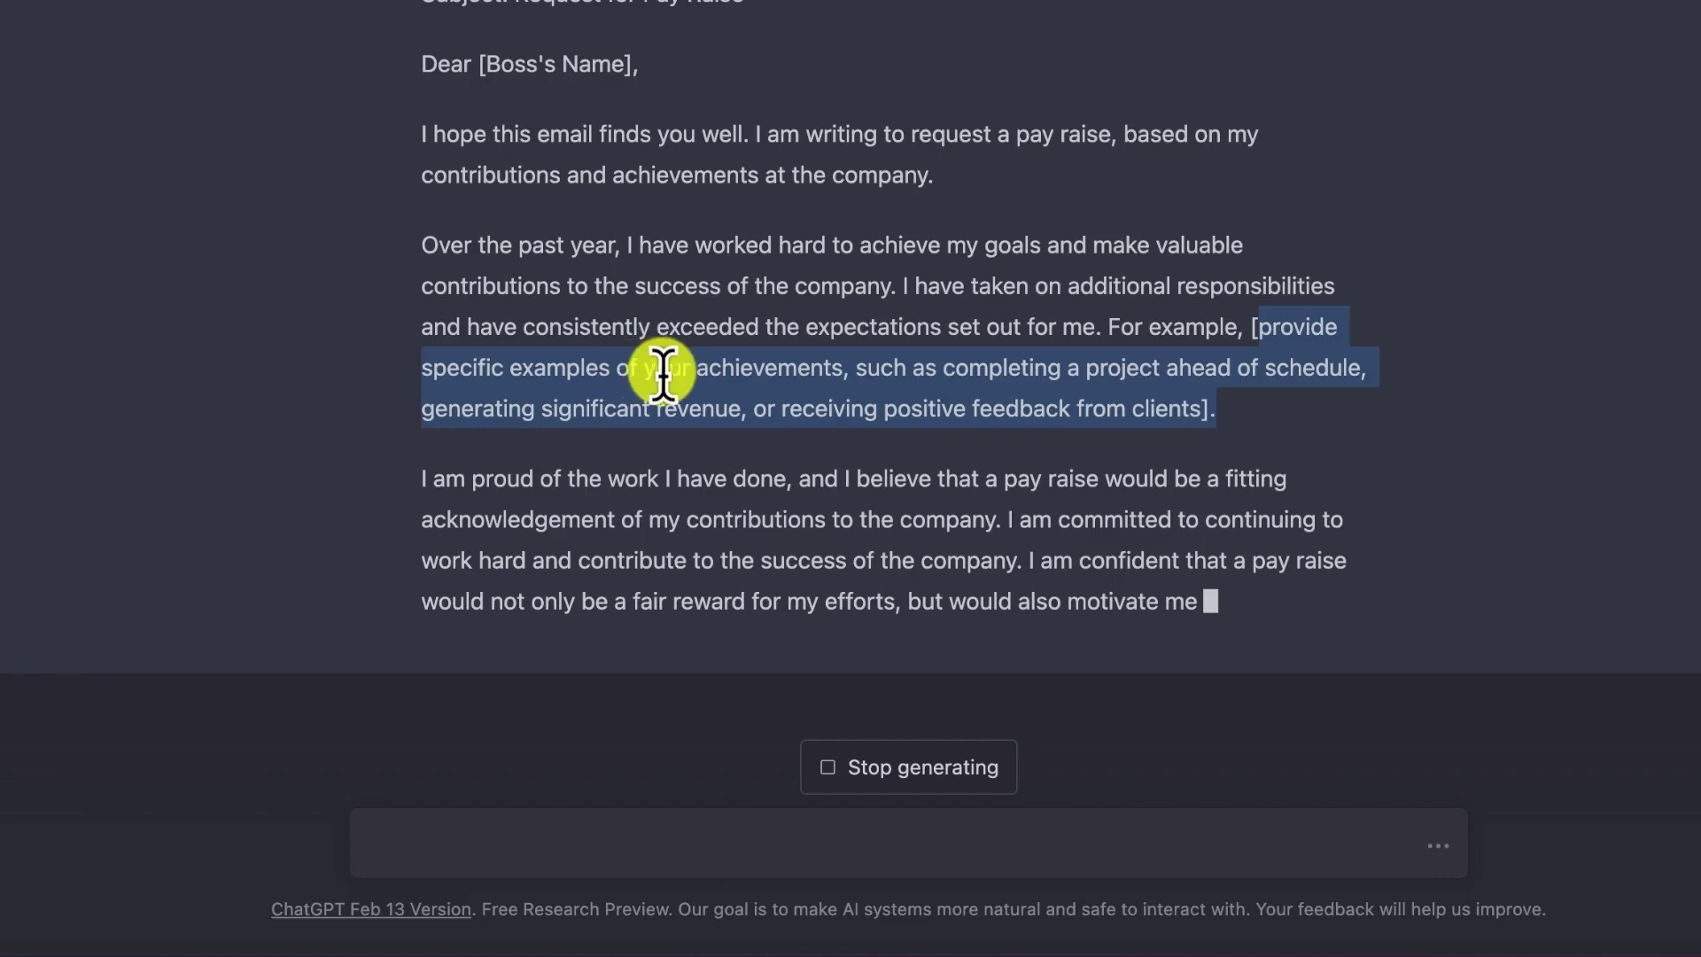
pyautogui.click(676, 378)
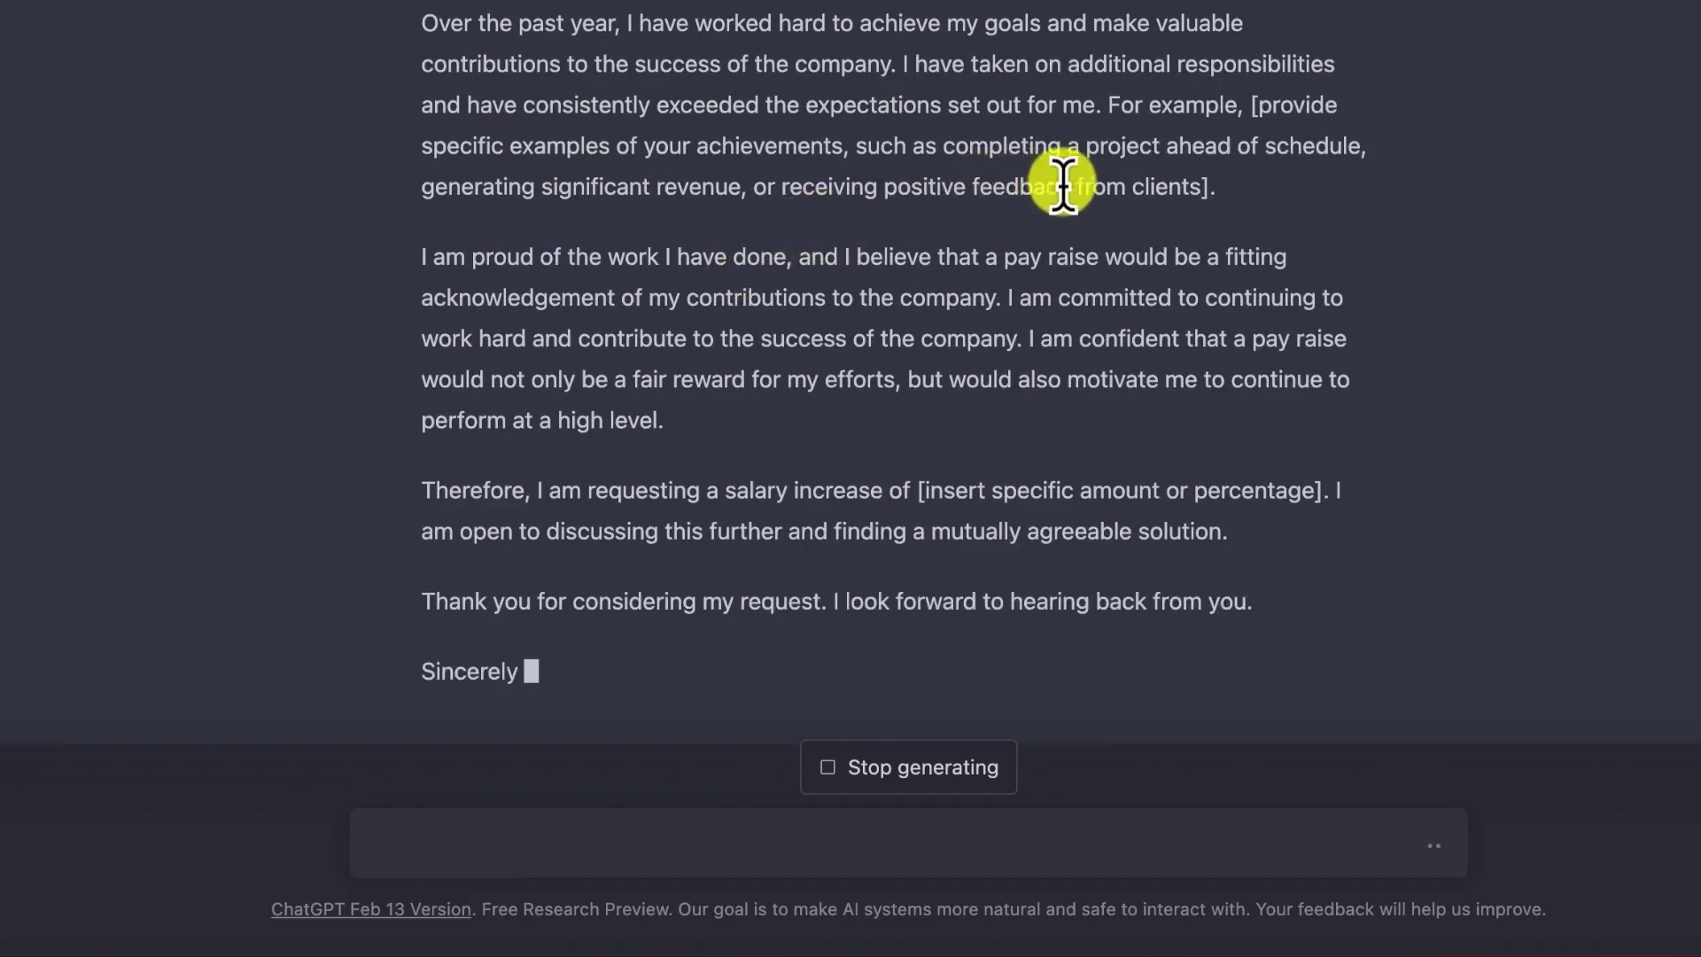
pyautogui.moveTo(1227, 40); pyautogui.dragTo(1138, 2)
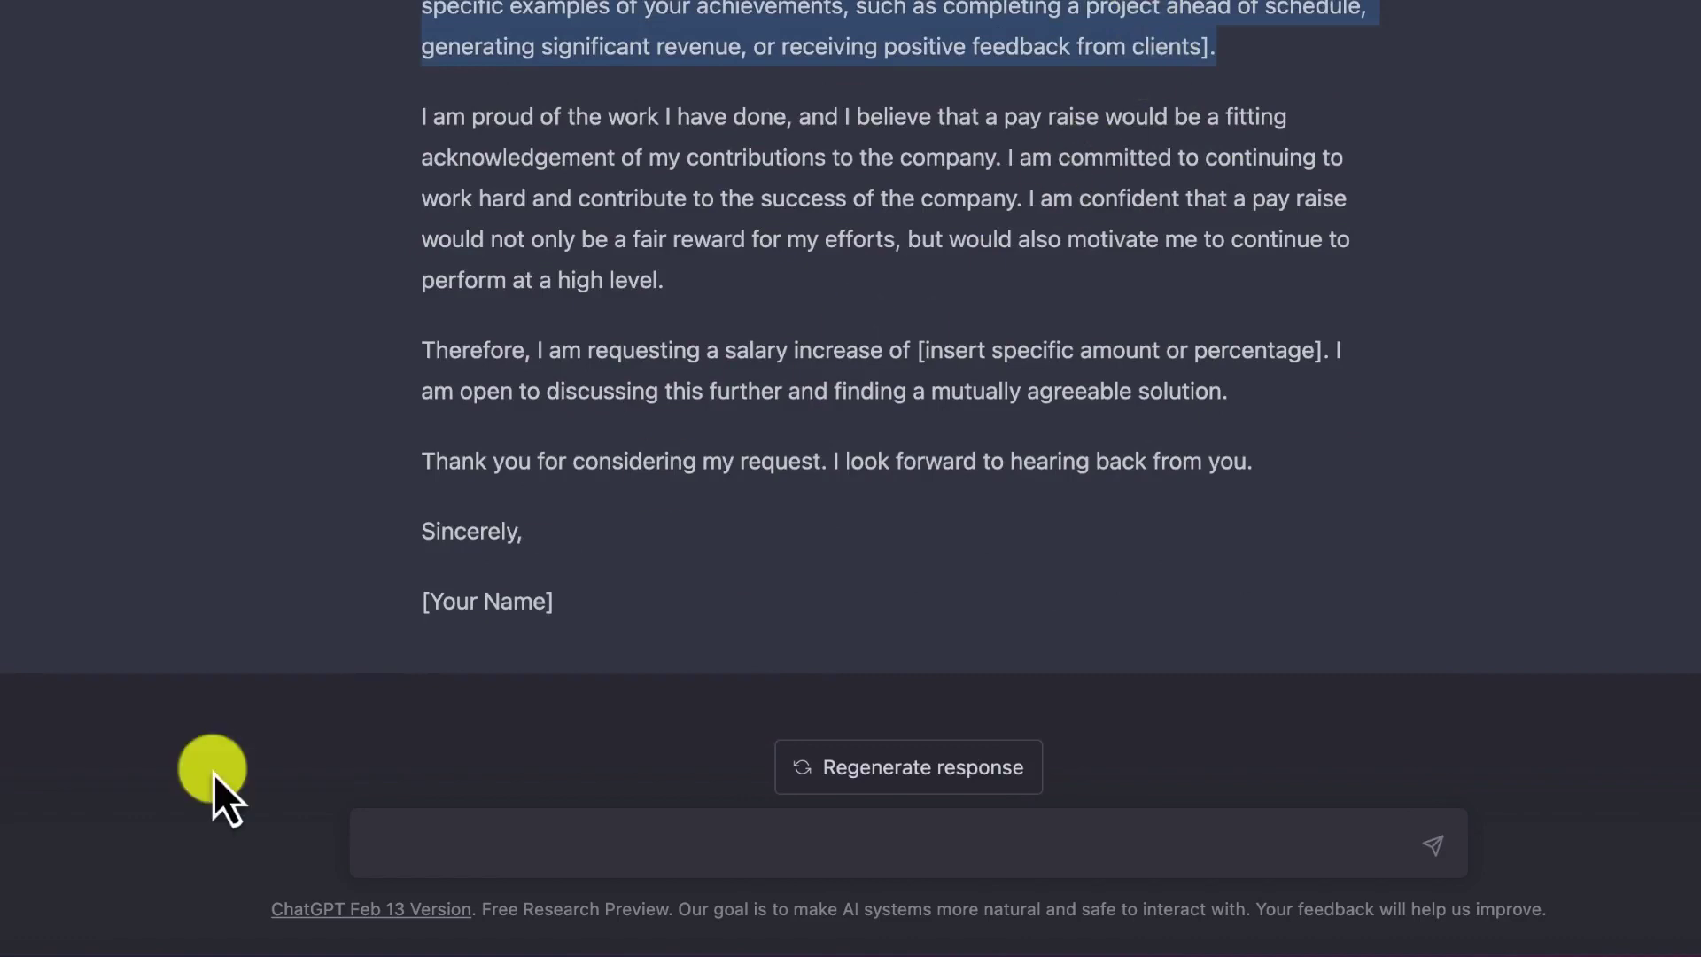
pyautogui.click(492, 142)
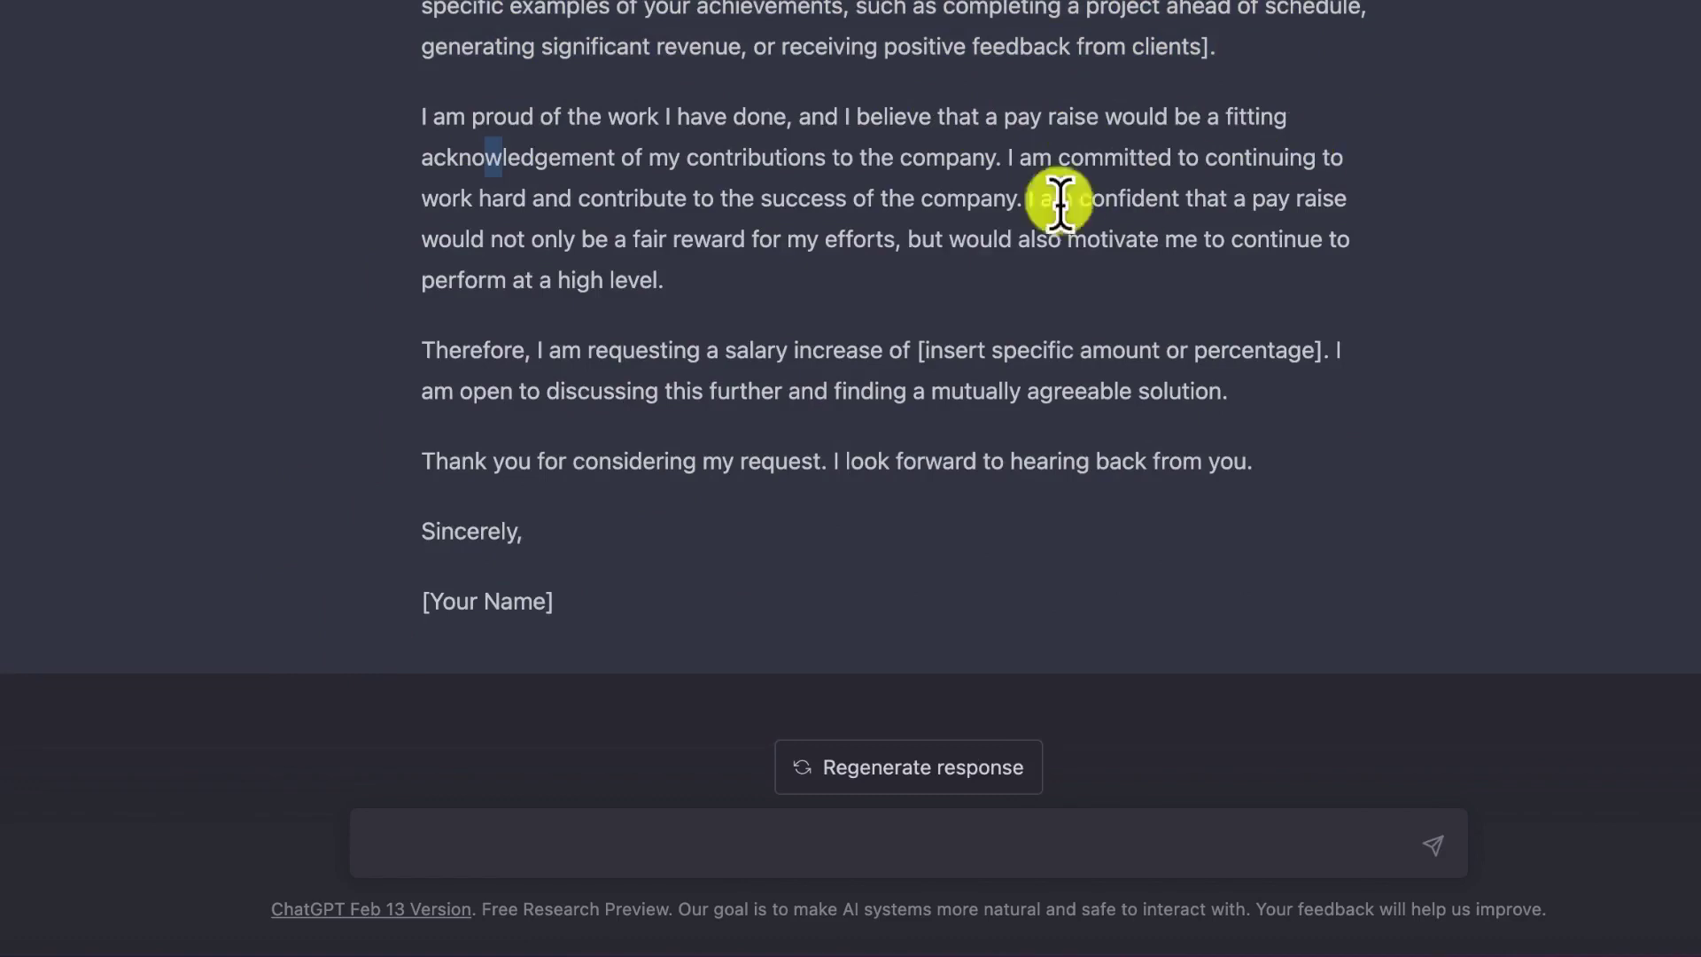
pyautogui.click(845, 227)
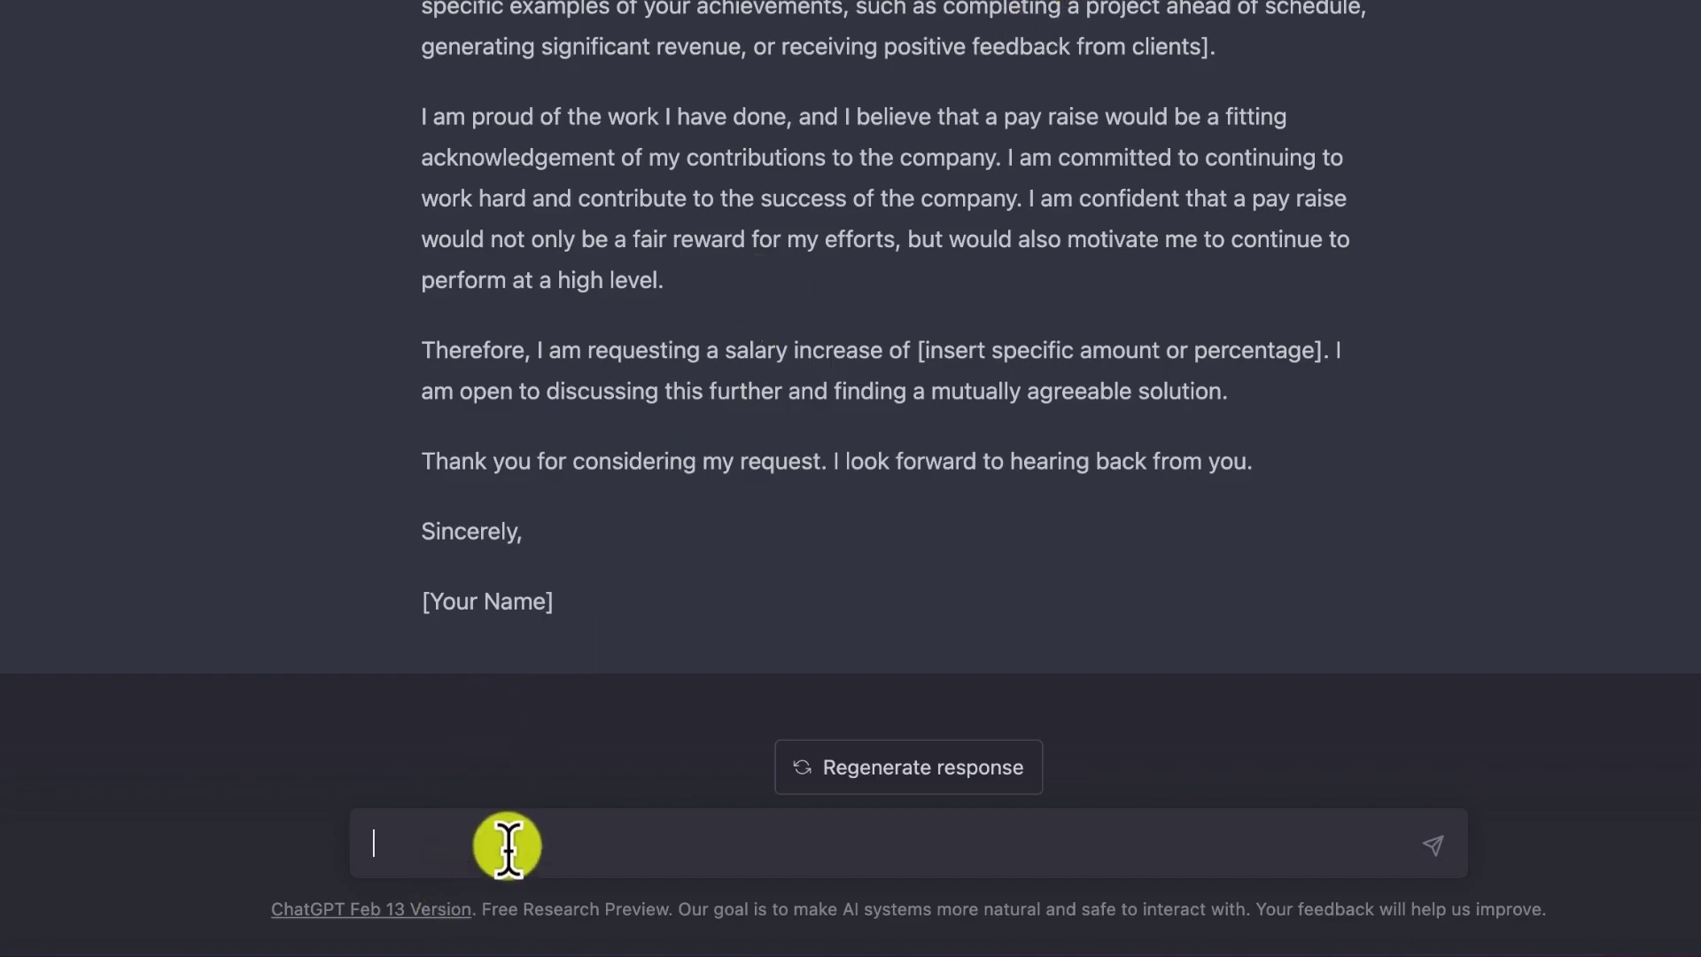
# Step: Check the rewritten email's subject line and send the follow-up "can you rewrite the subject to look friendly"
pyautogui.scroll(5, 1007, 114)
pyautogui.moveTo(752, 19); pyautogui.dragTo(518, 19)
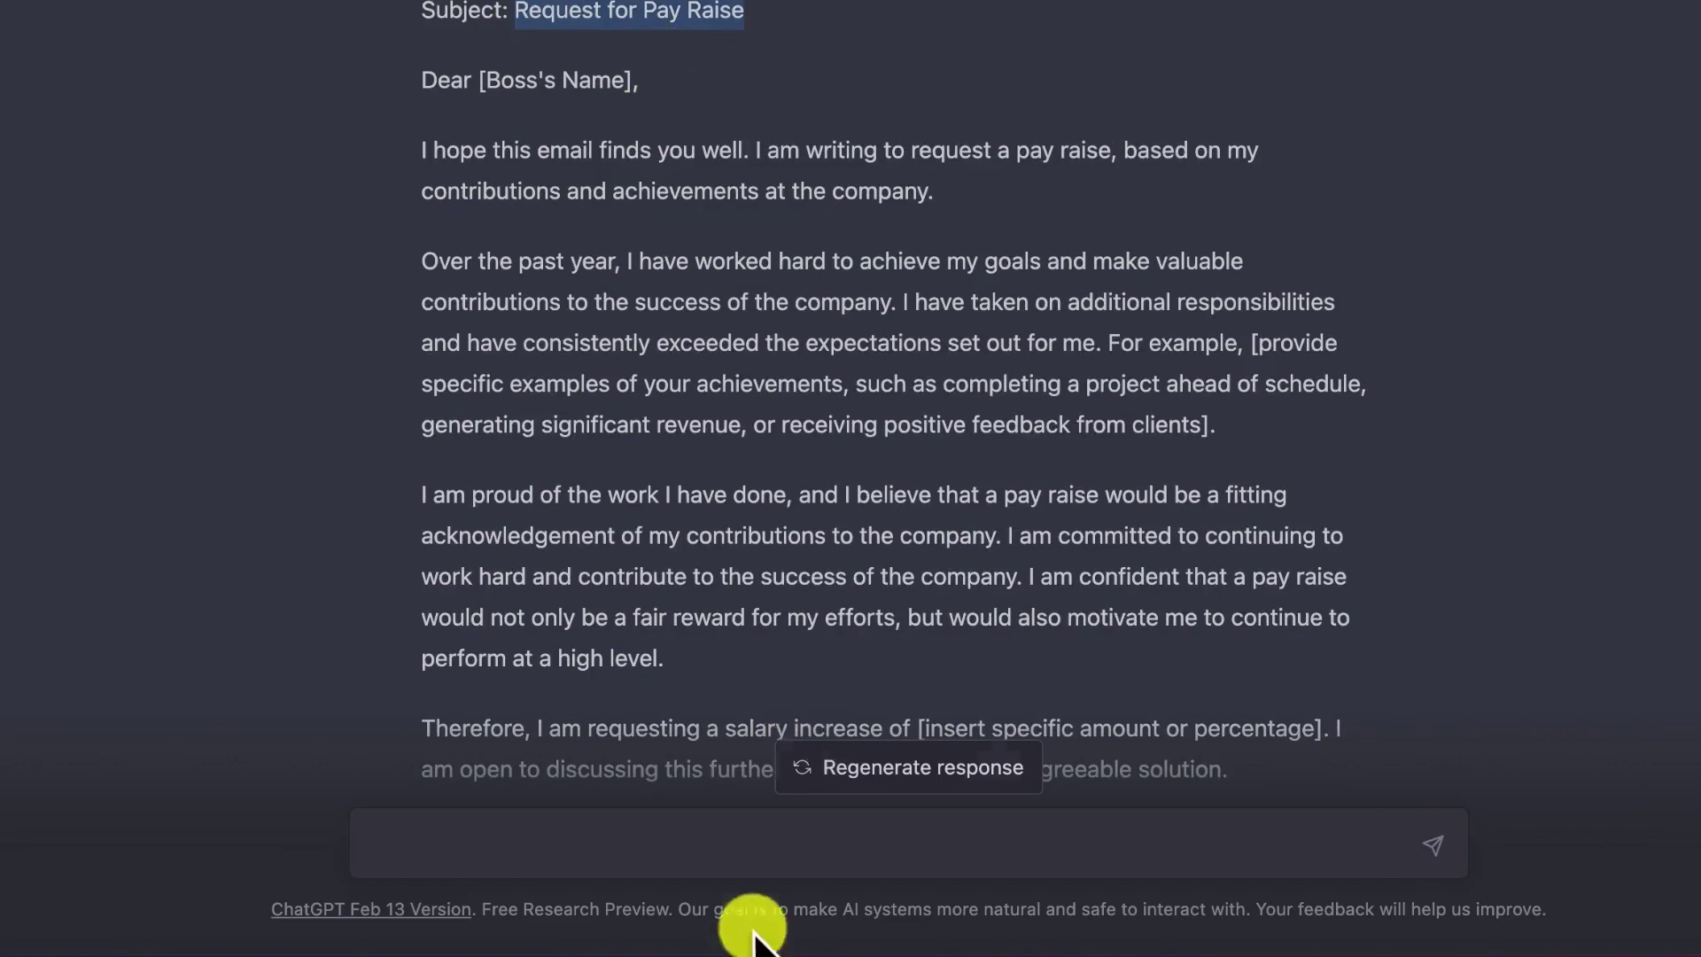
pyautogui.click(759, 842)
pyautogui.write('can you rewrite')
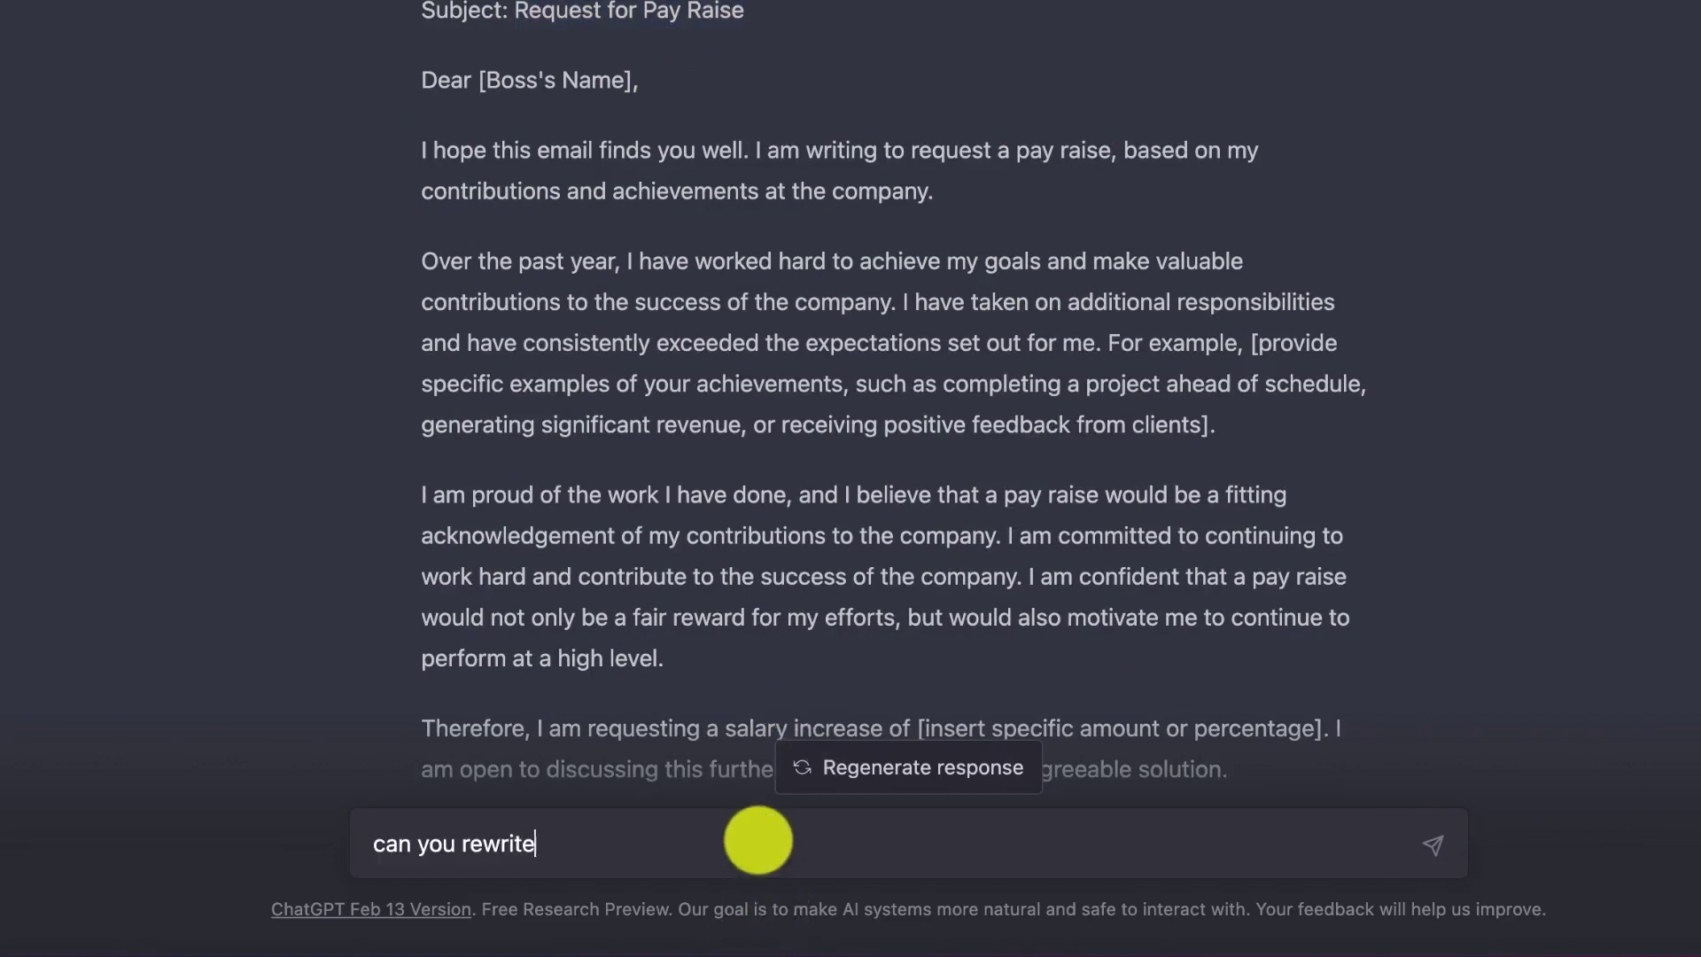
pyautogui.write(' the subject to ')
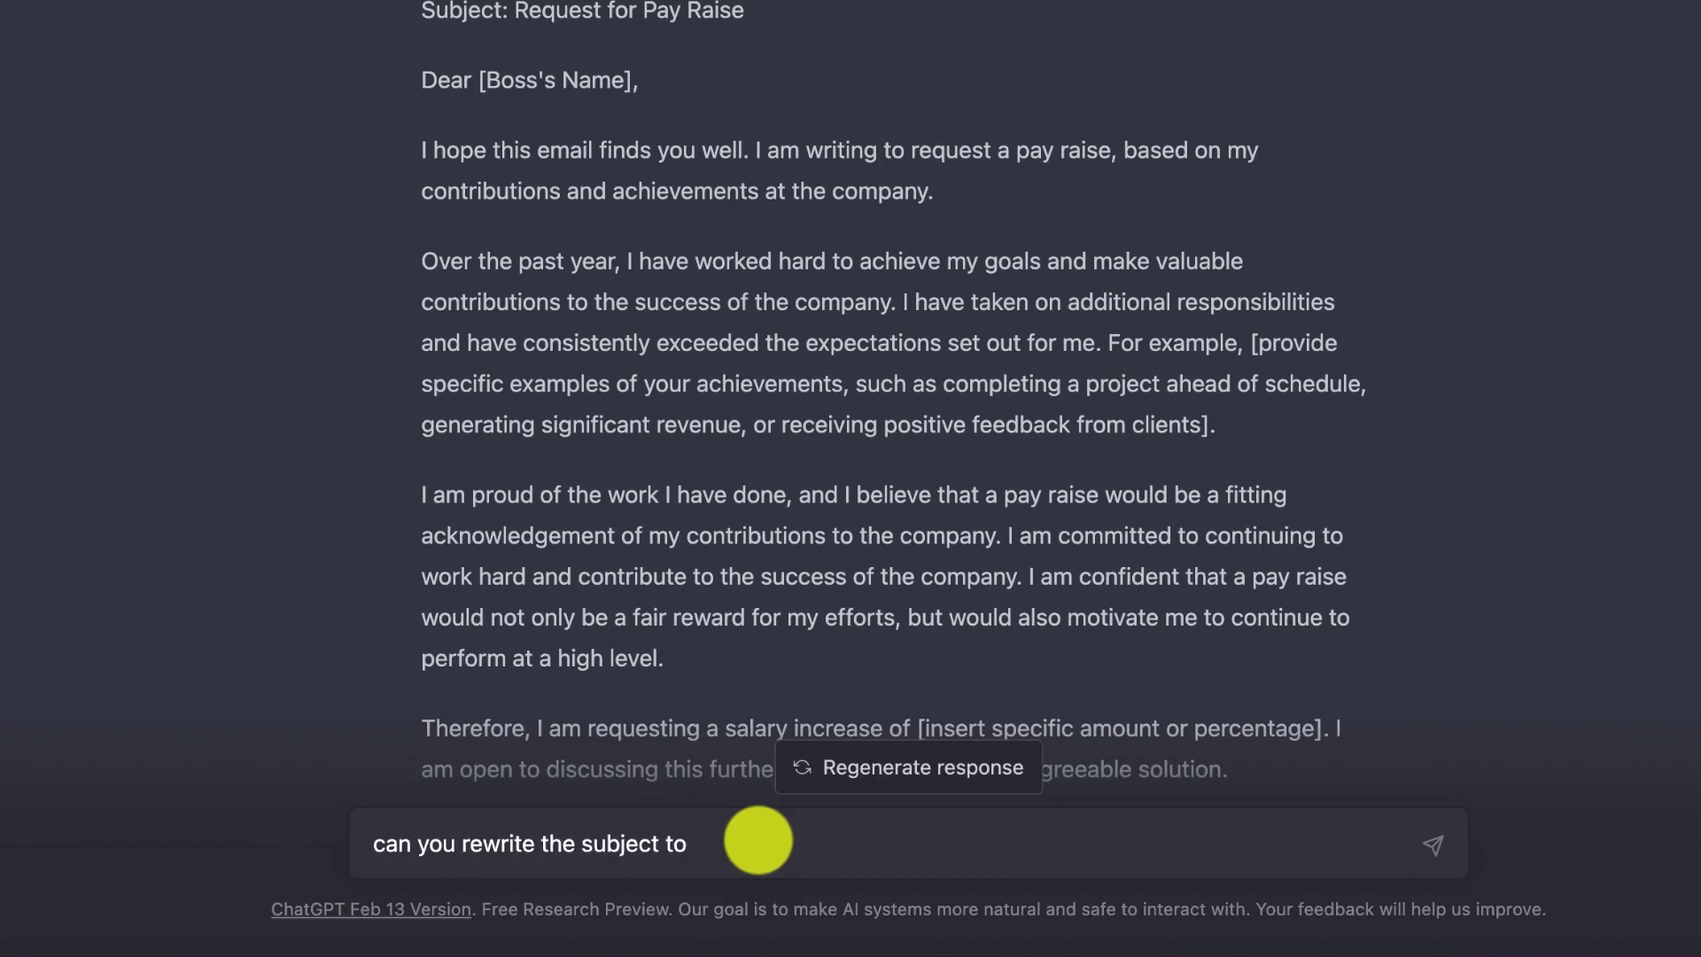
pyautogui.write('look friendly')
pyautogui.press('Return')
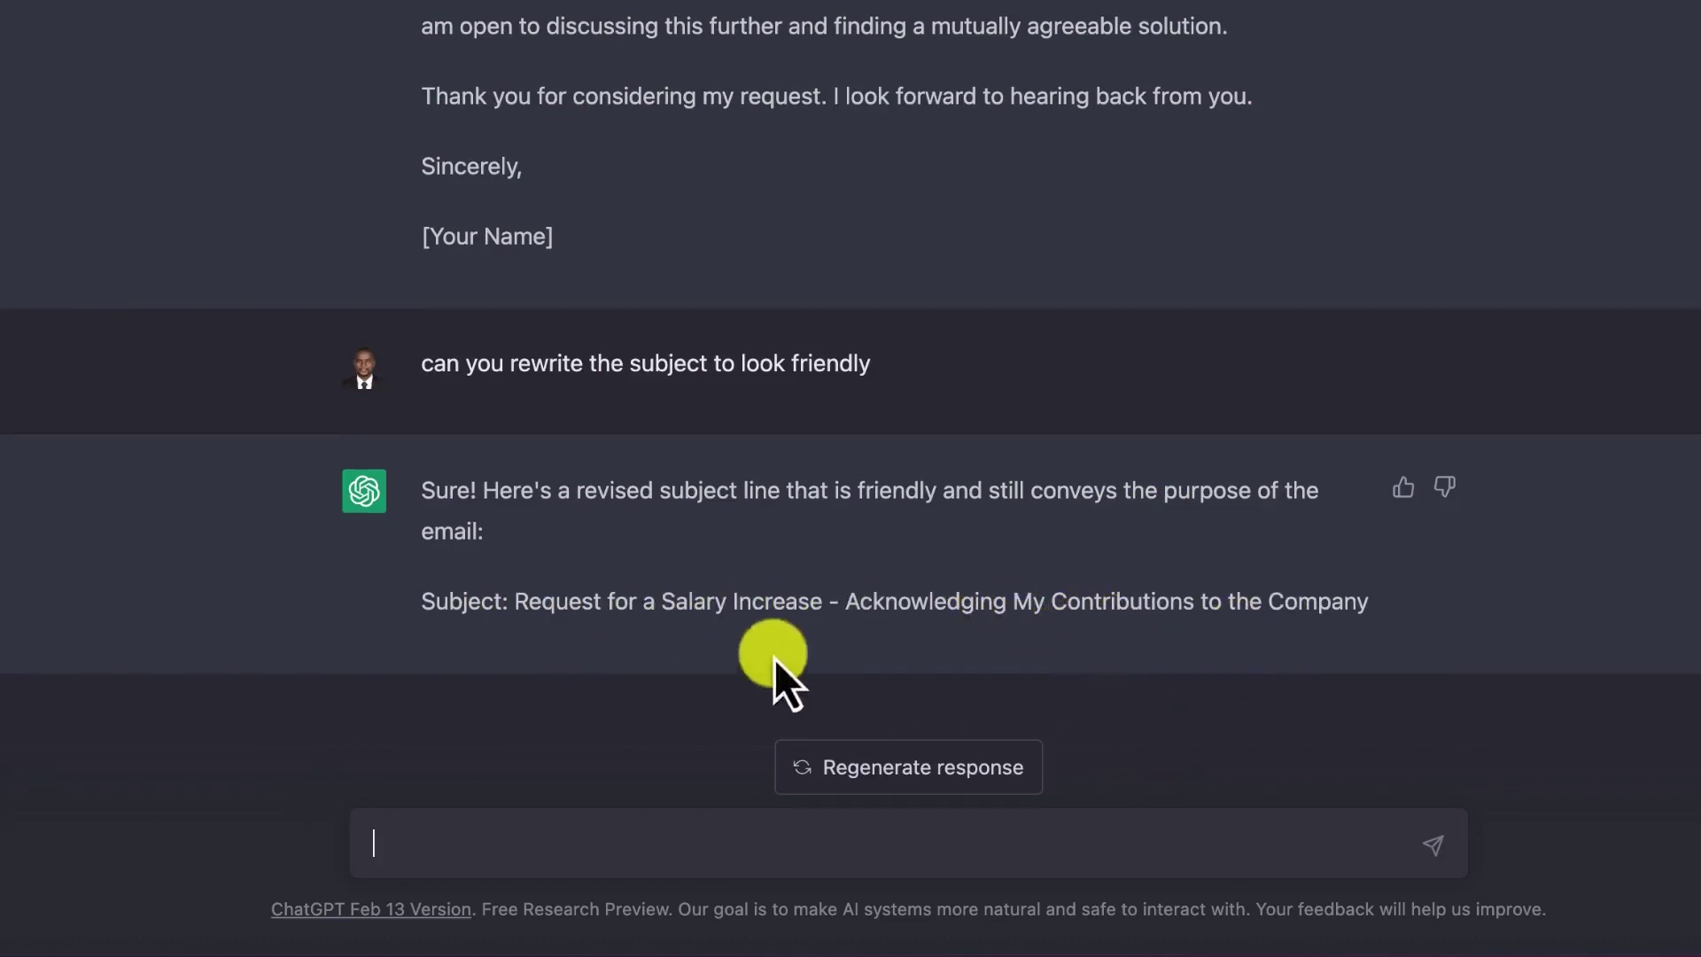
# Step: Examine the wording of the revised subject line in the latest response
pyautogui.moveTo(1409, 622); pyautogui.dragTo(1089, 604)
pyautogui.click(721, 631)
pyautogui.moveTo(722, 631); pyautogui.dragTo(514, 601)
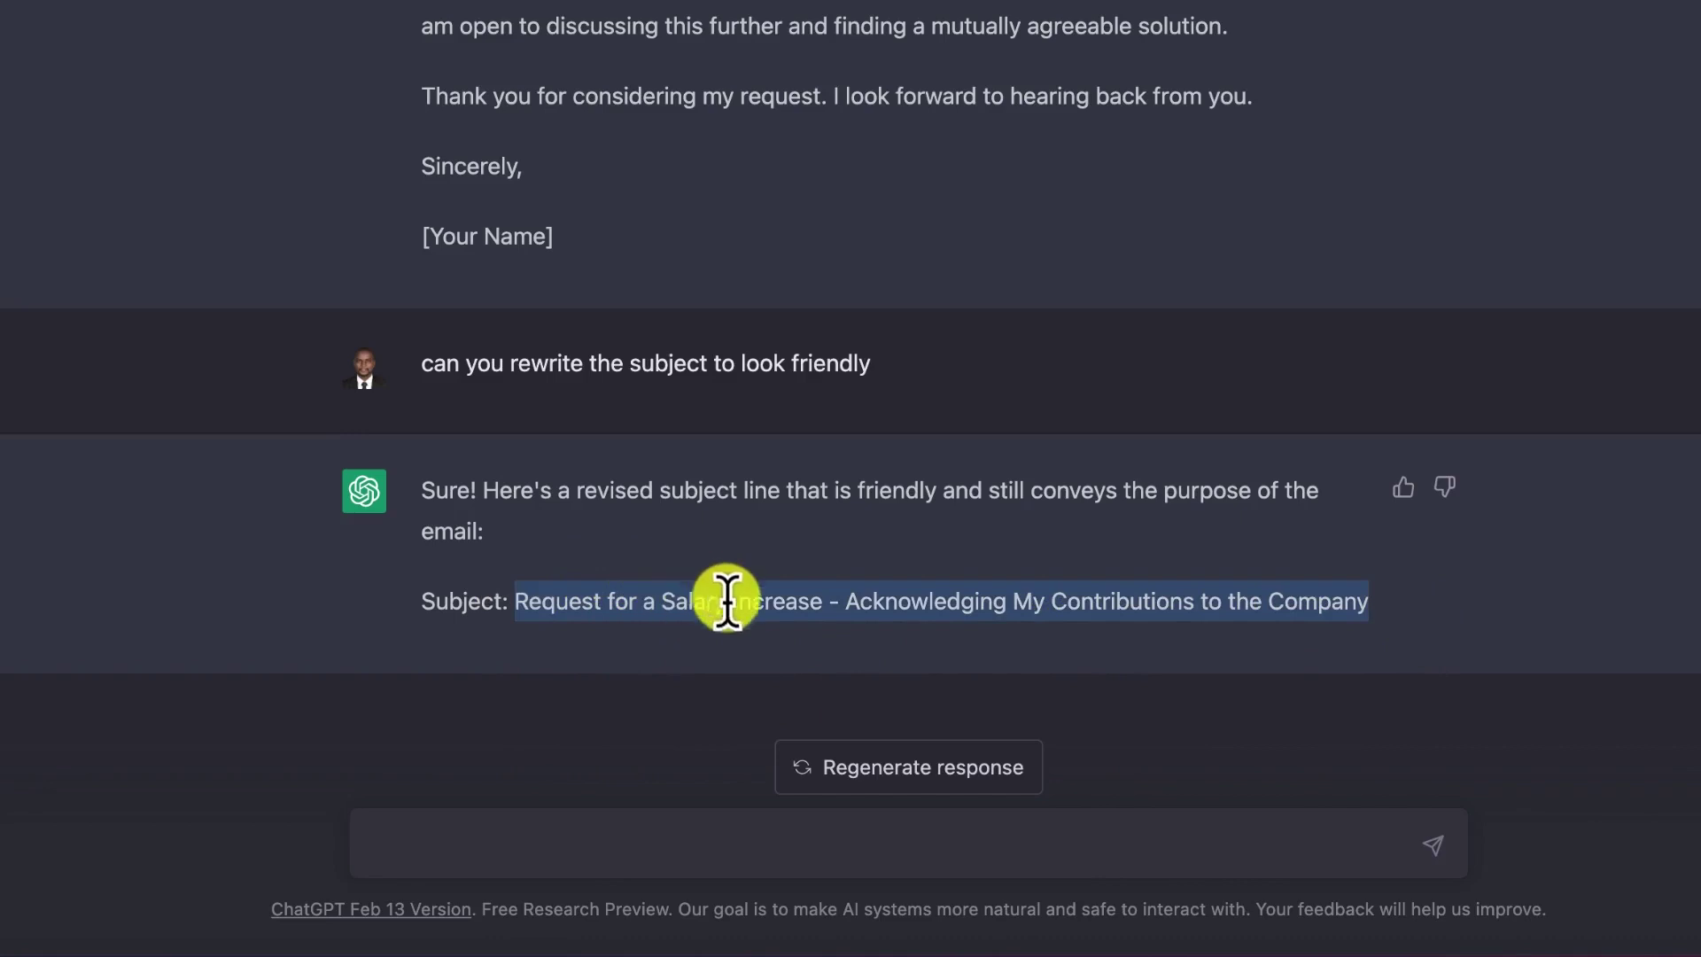
pyautogui.click(774, 586)
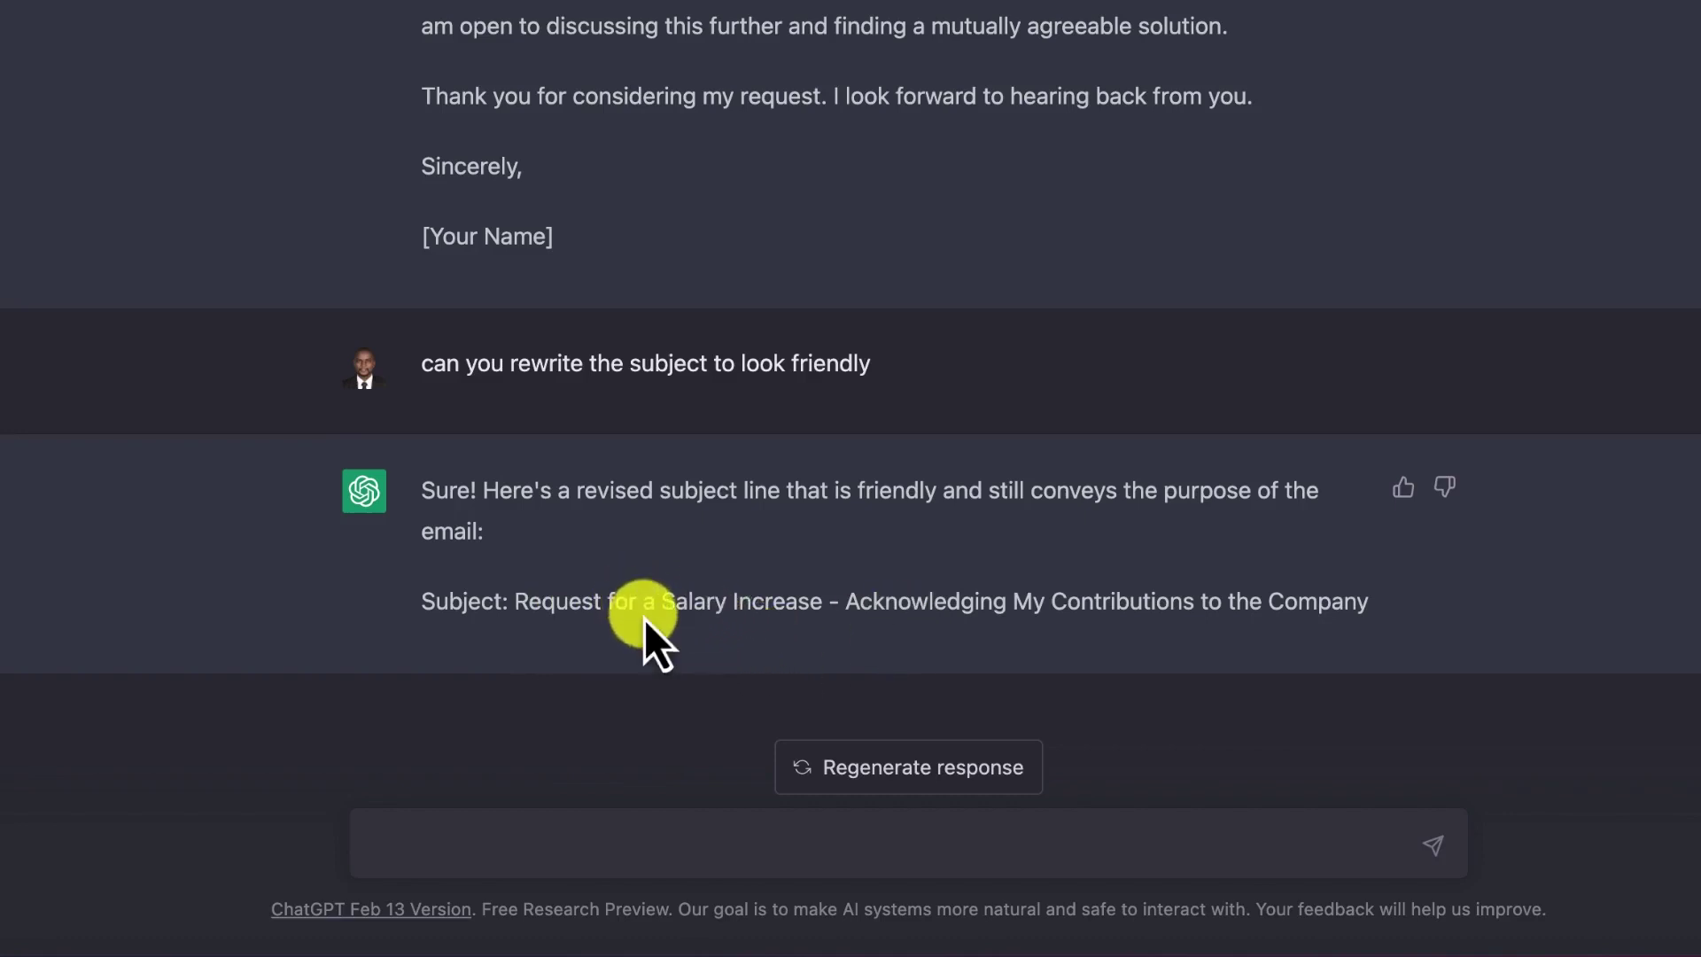
pyautogui.moveTo(645, 601); pyautogui.dragTo(806, 595)
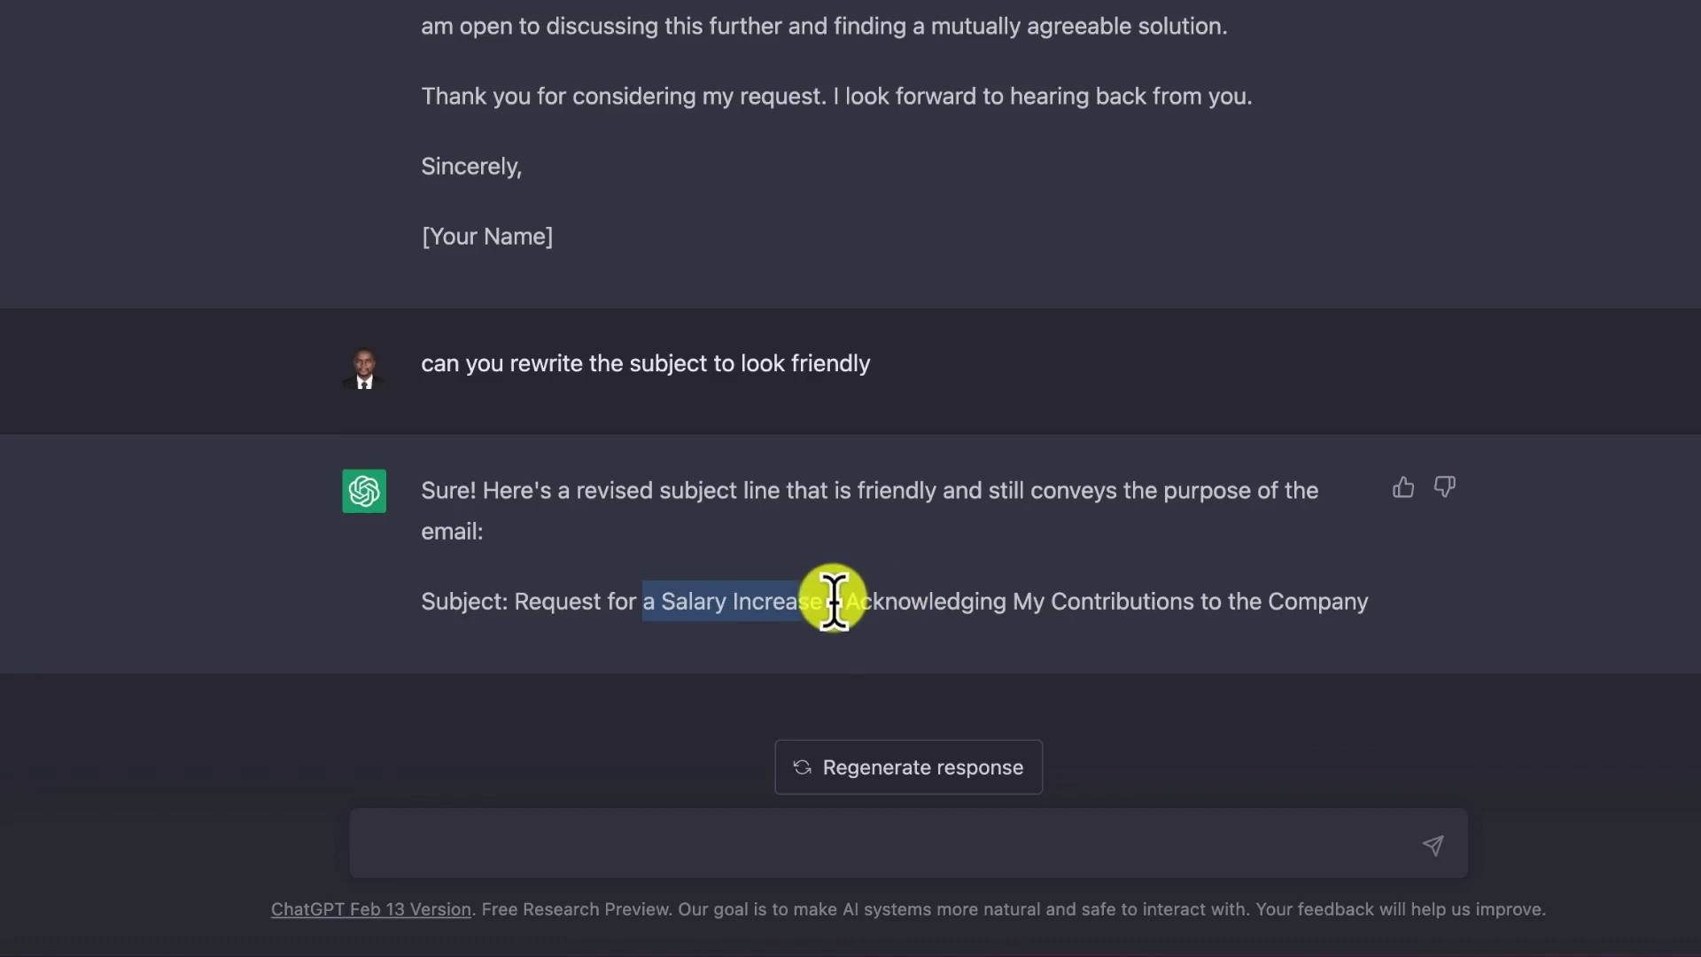
# Step: Send the prompt "can you write a love letter inviting my girl friend to a dinner?"
pyautogui.click(601, 850)
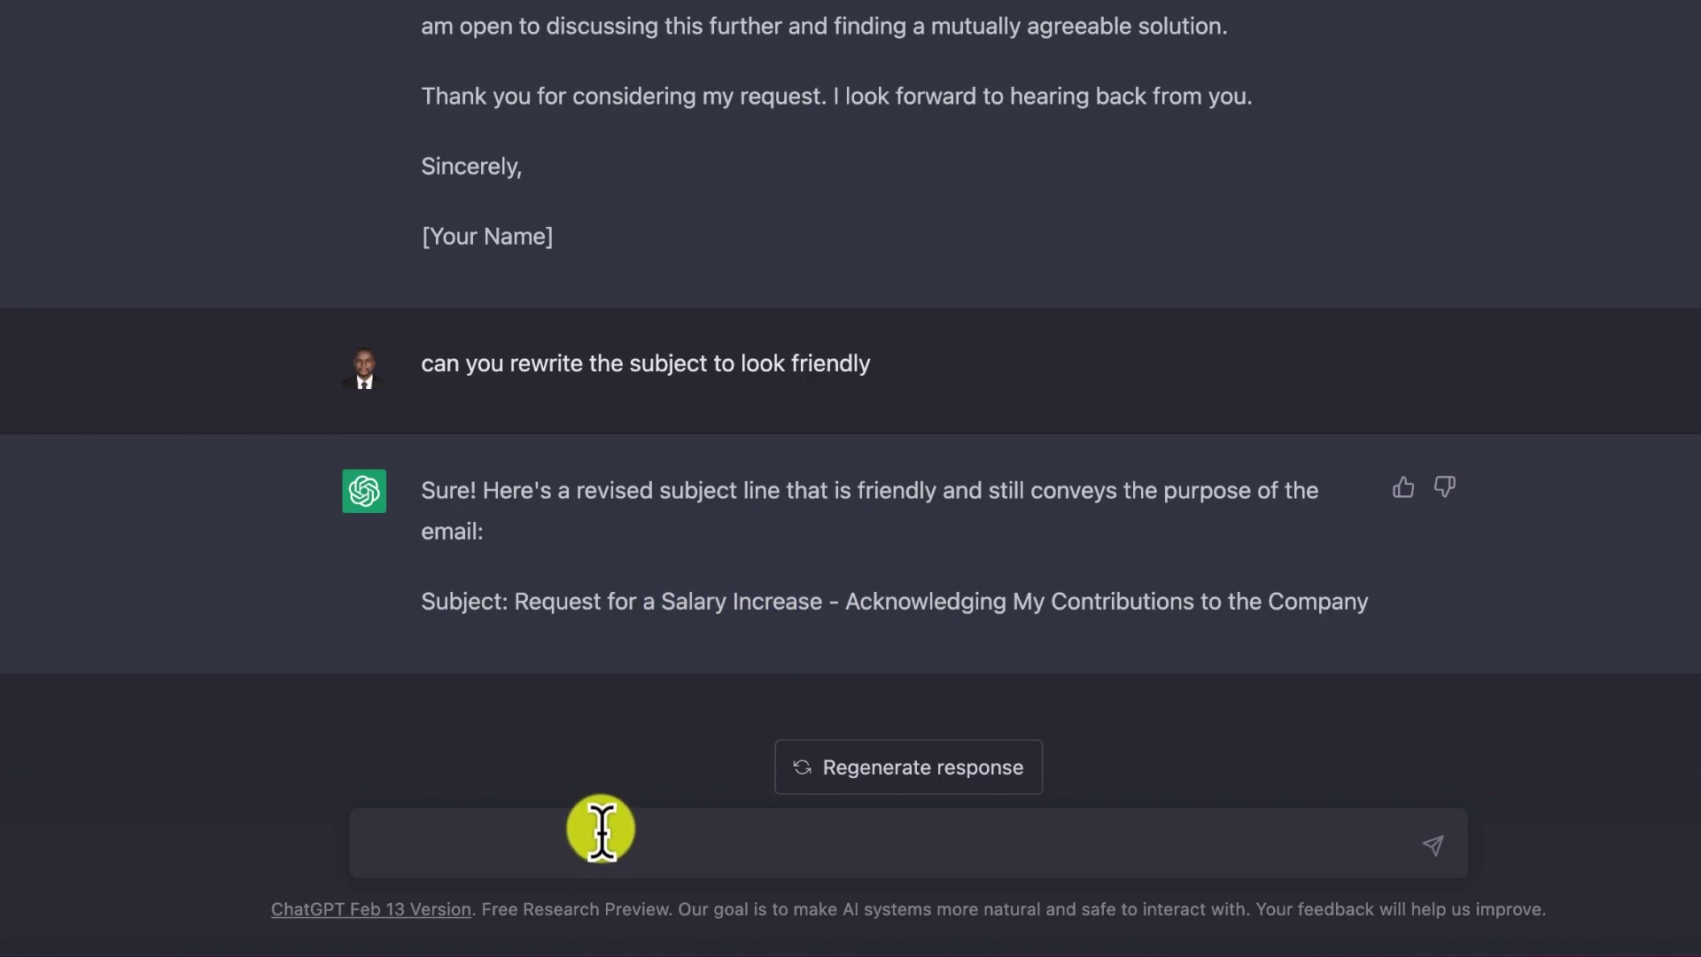
pyautogui.write('can you write a lo')
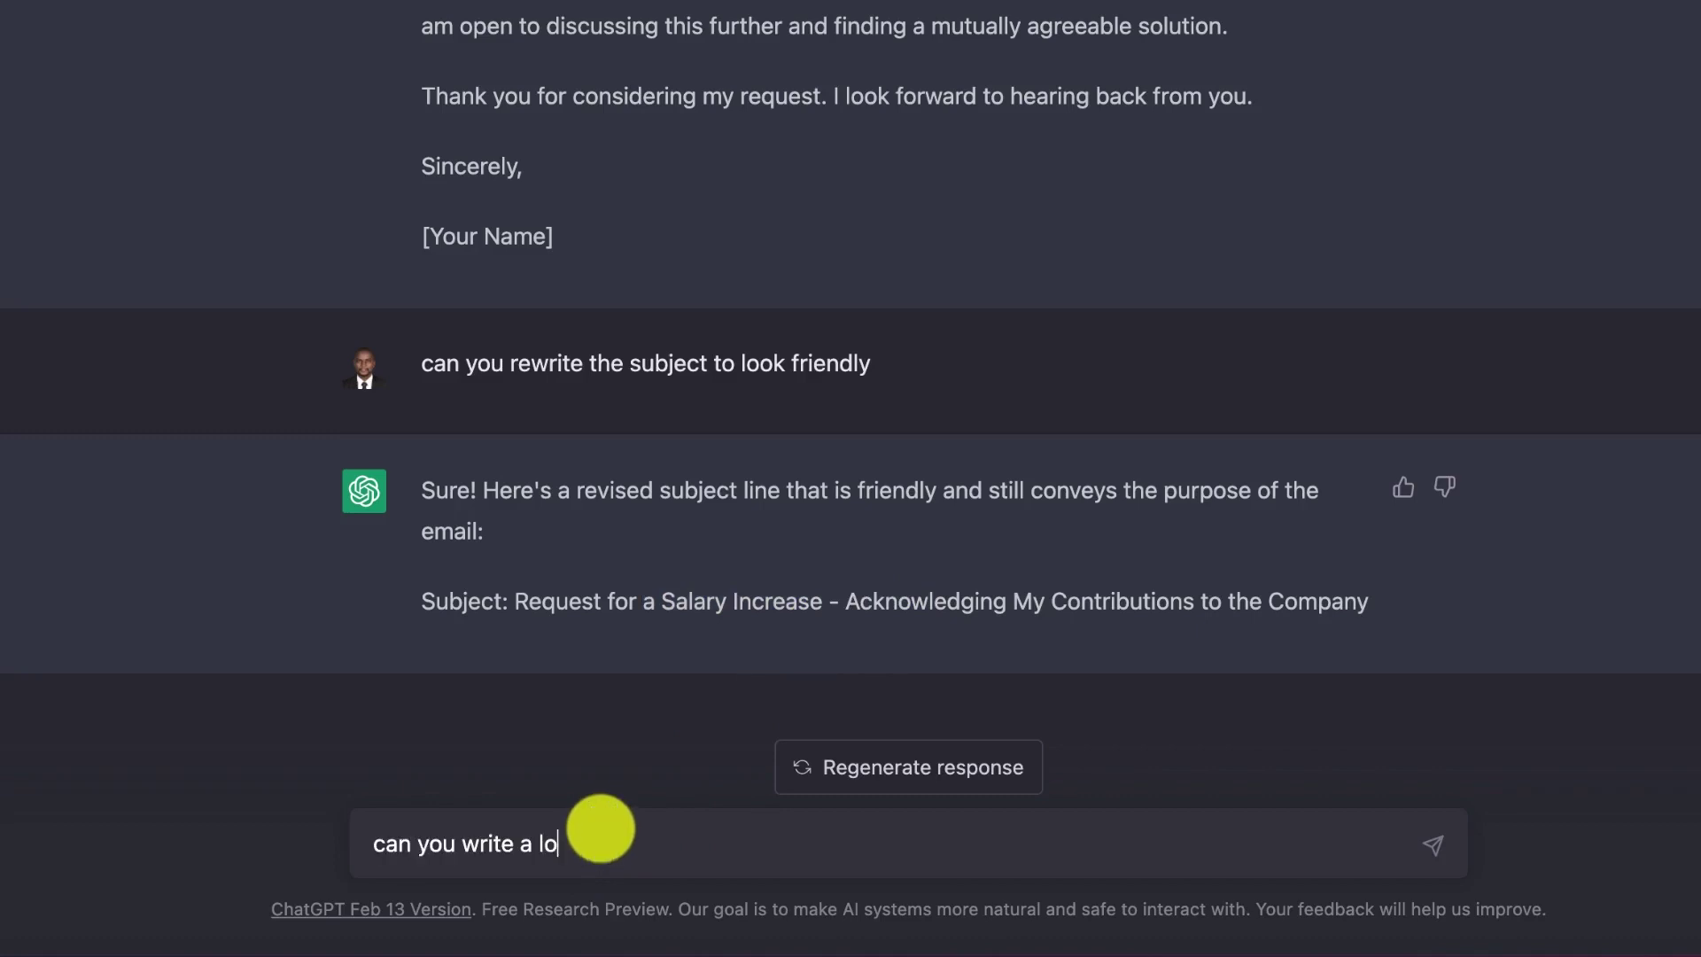
pyautogui.write('ve letter inviting my girl friend')
pyautogui.press('BackSpace')
pyautogui.write('friend to a dinner?')
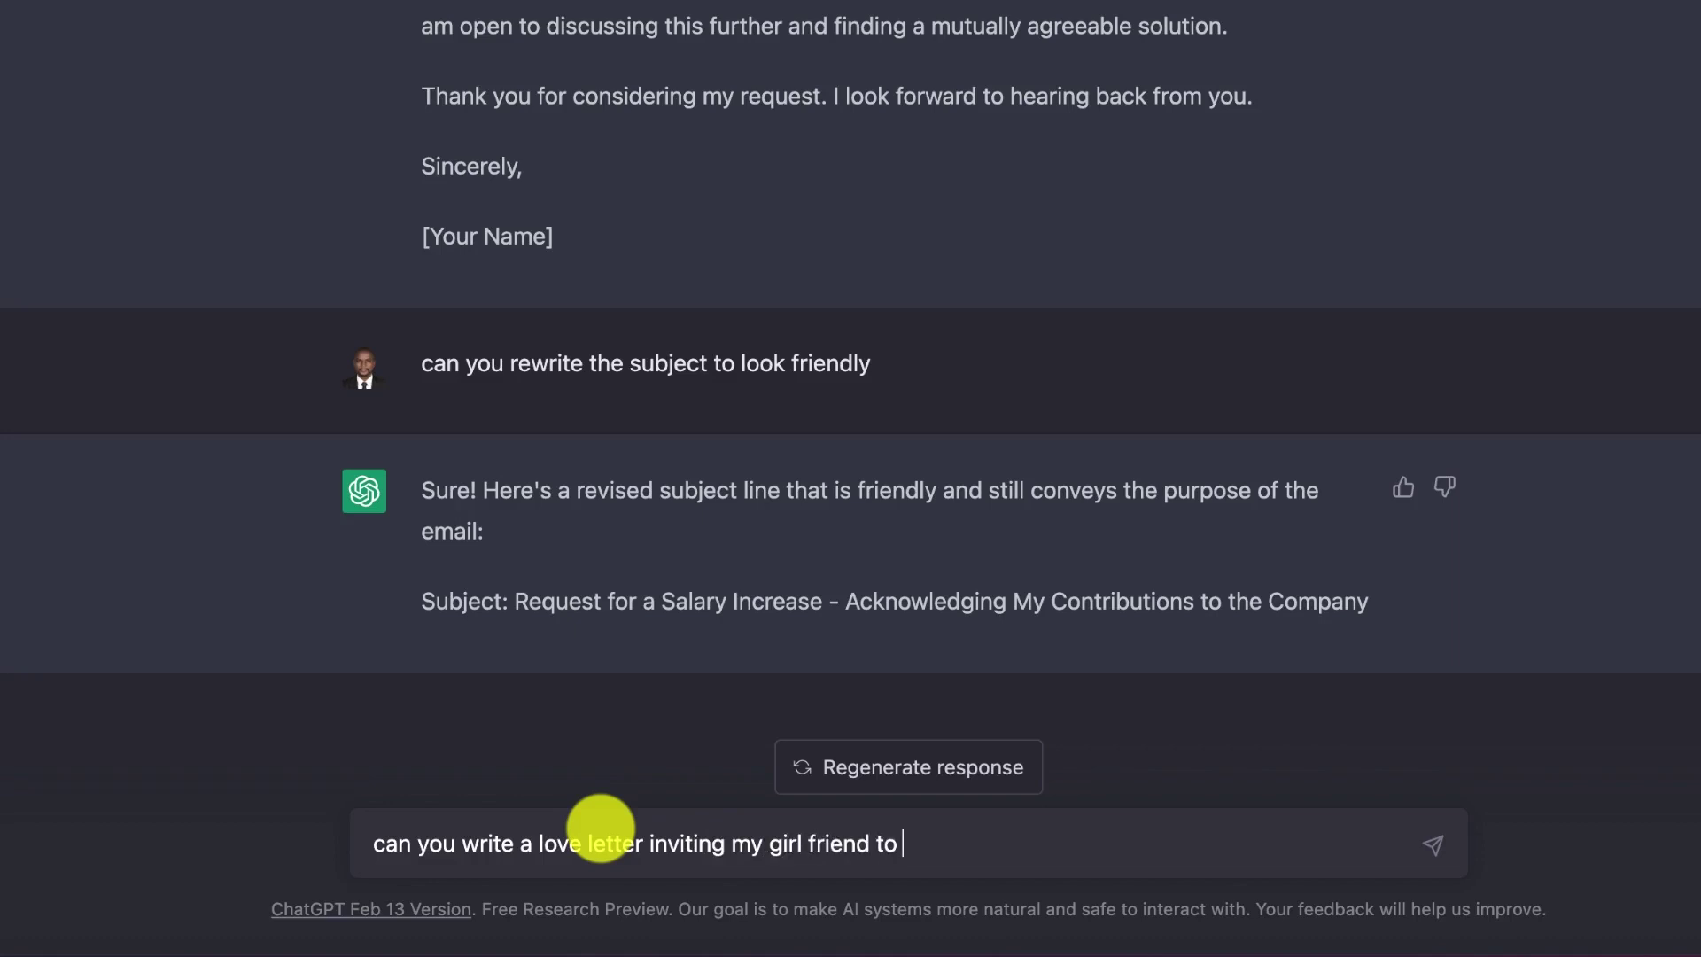
pyautogui.press('Return')
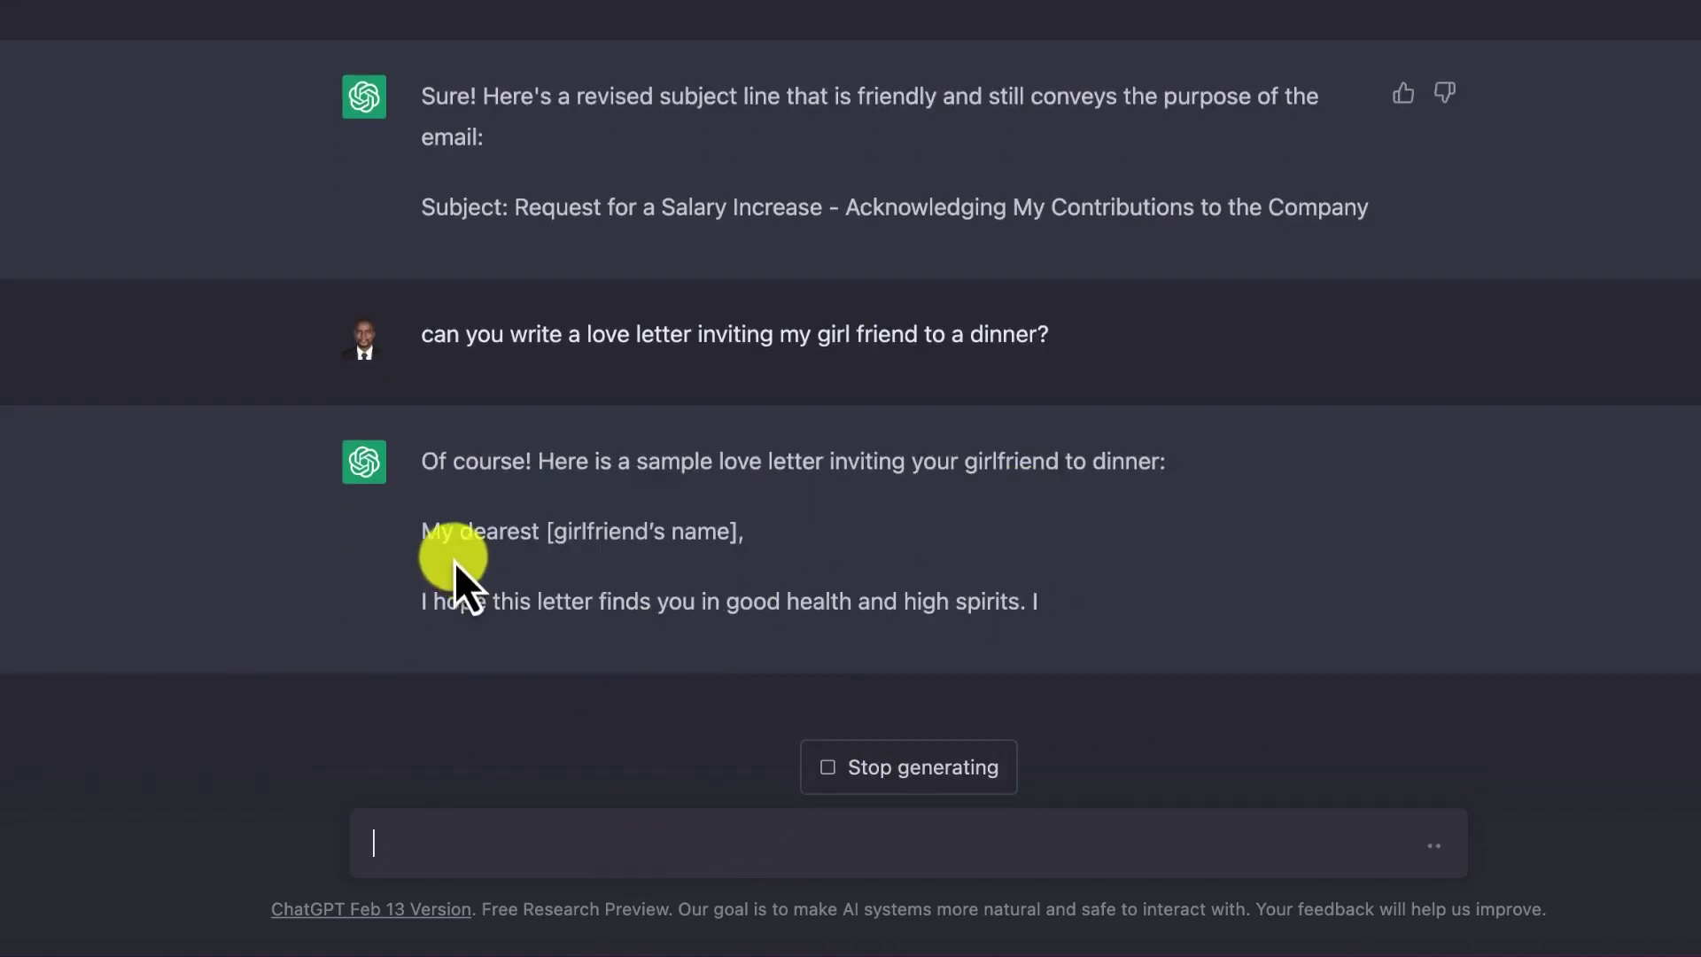
# Step: Read through the generated love letter, examining its opening and the restaurant name placeholder
pyautogui.moveTo(555, 492); pyautogui.dragTo(423, 490)
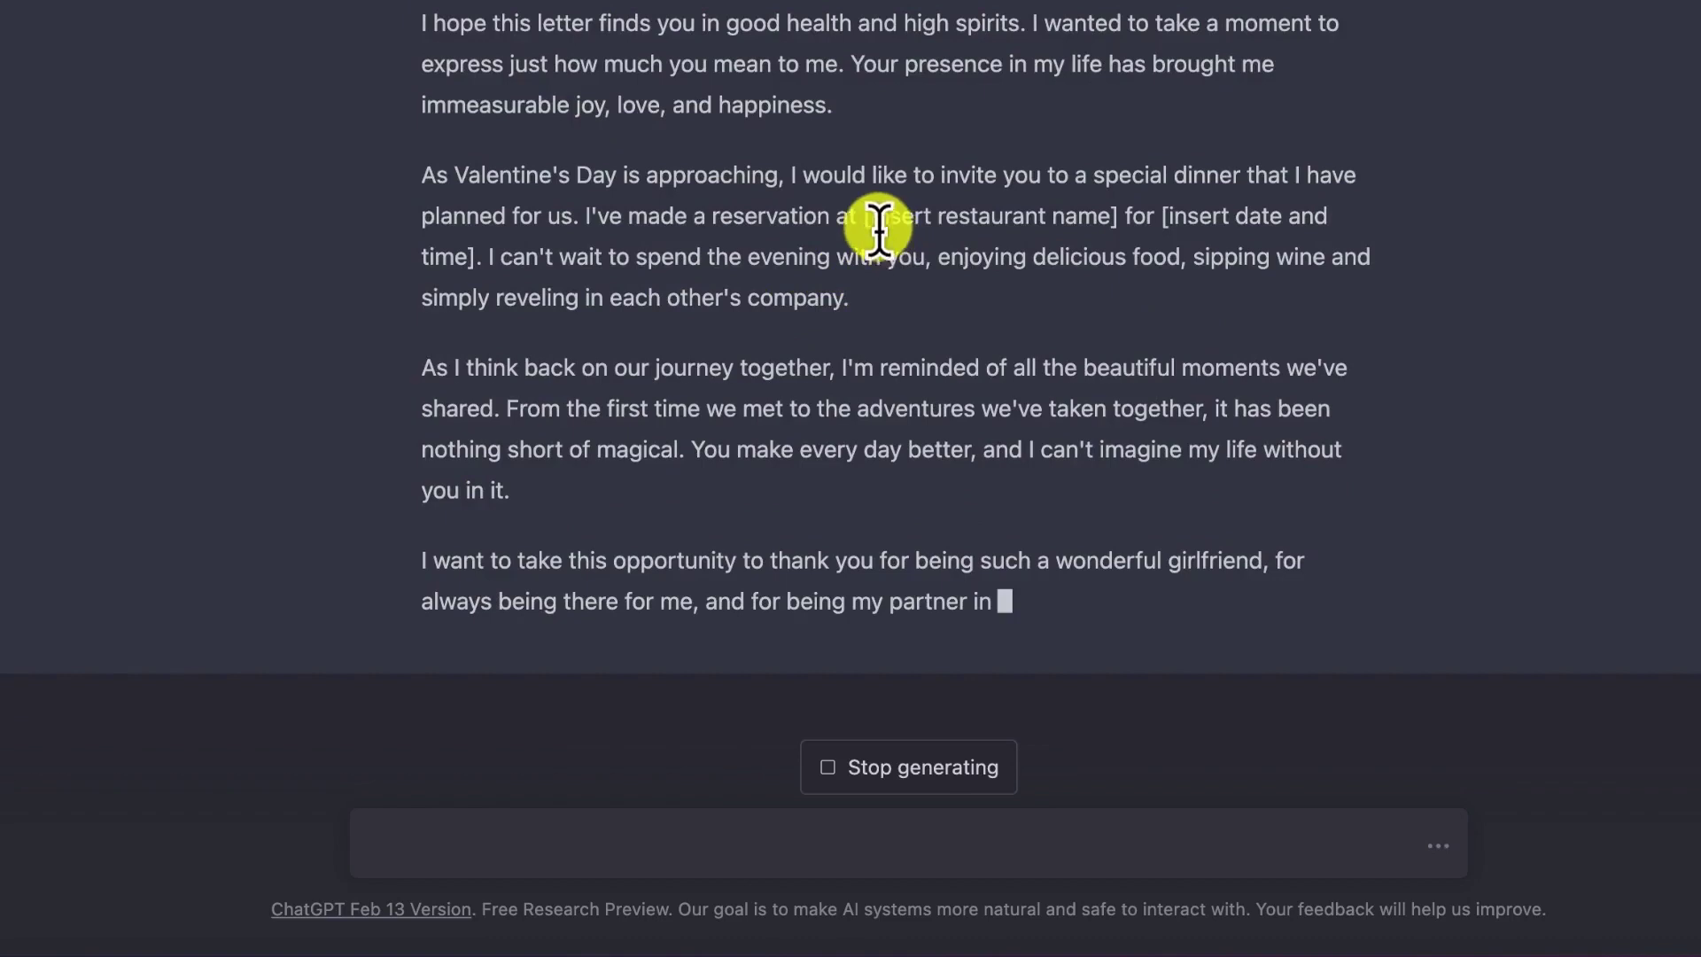
pyautogui.moveTo(871, 220); pyautogui.dragTo(1114, 225)
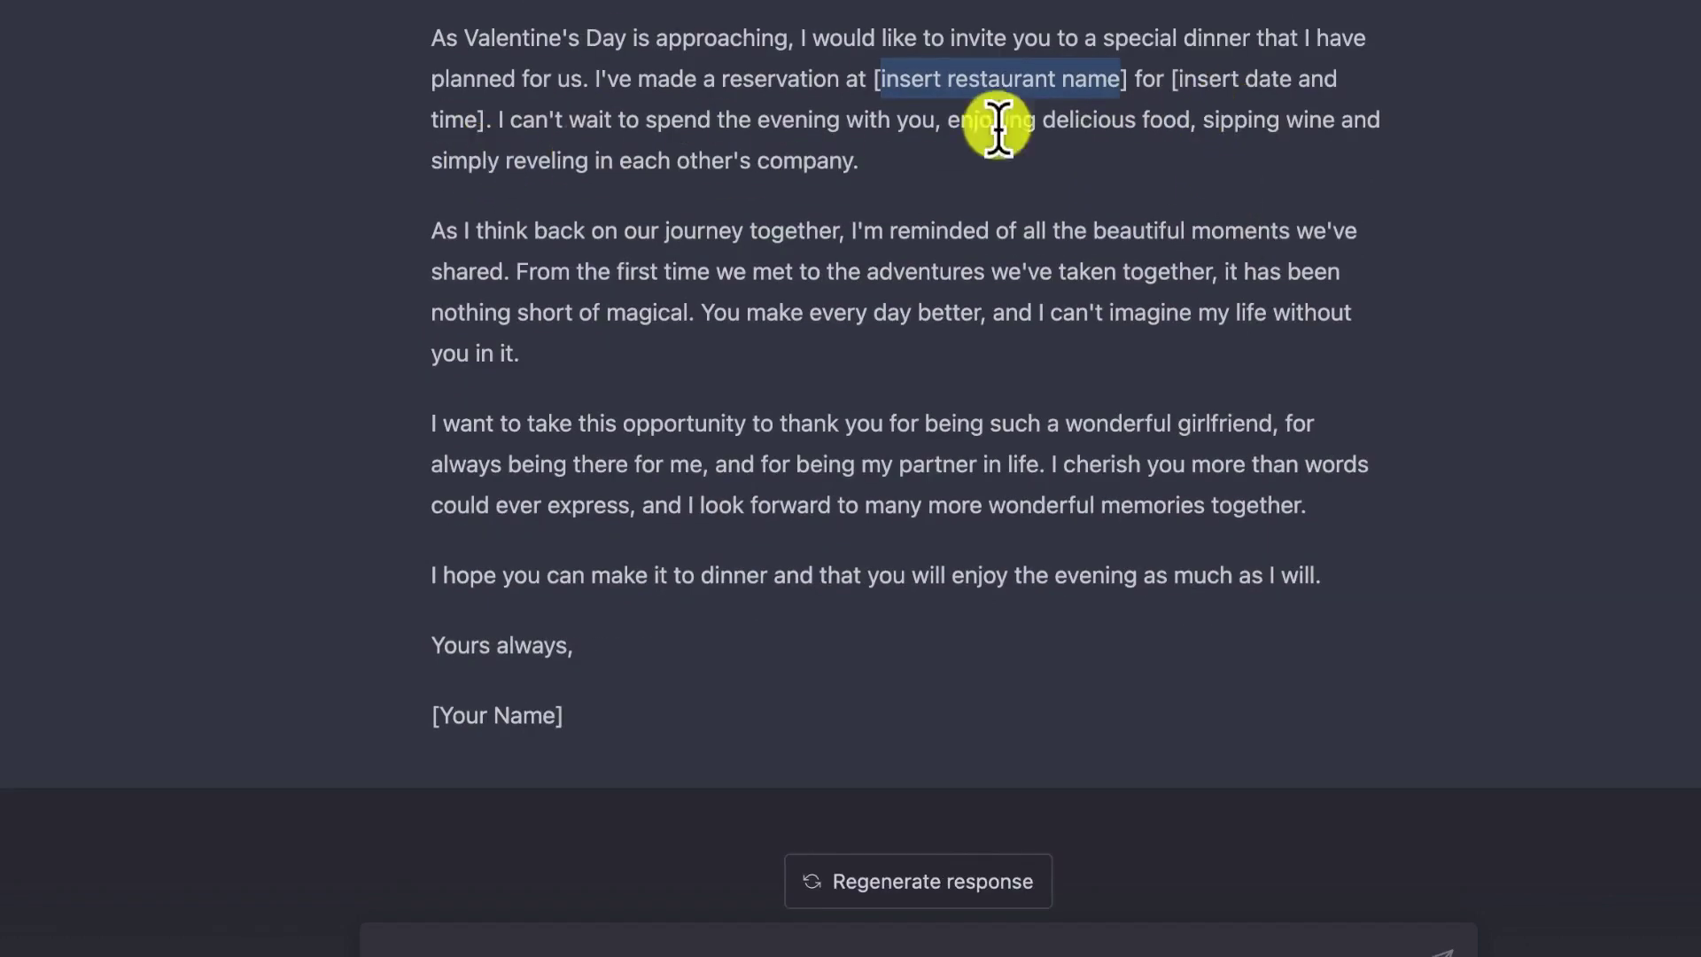
pyautogui.click(1037, 71)
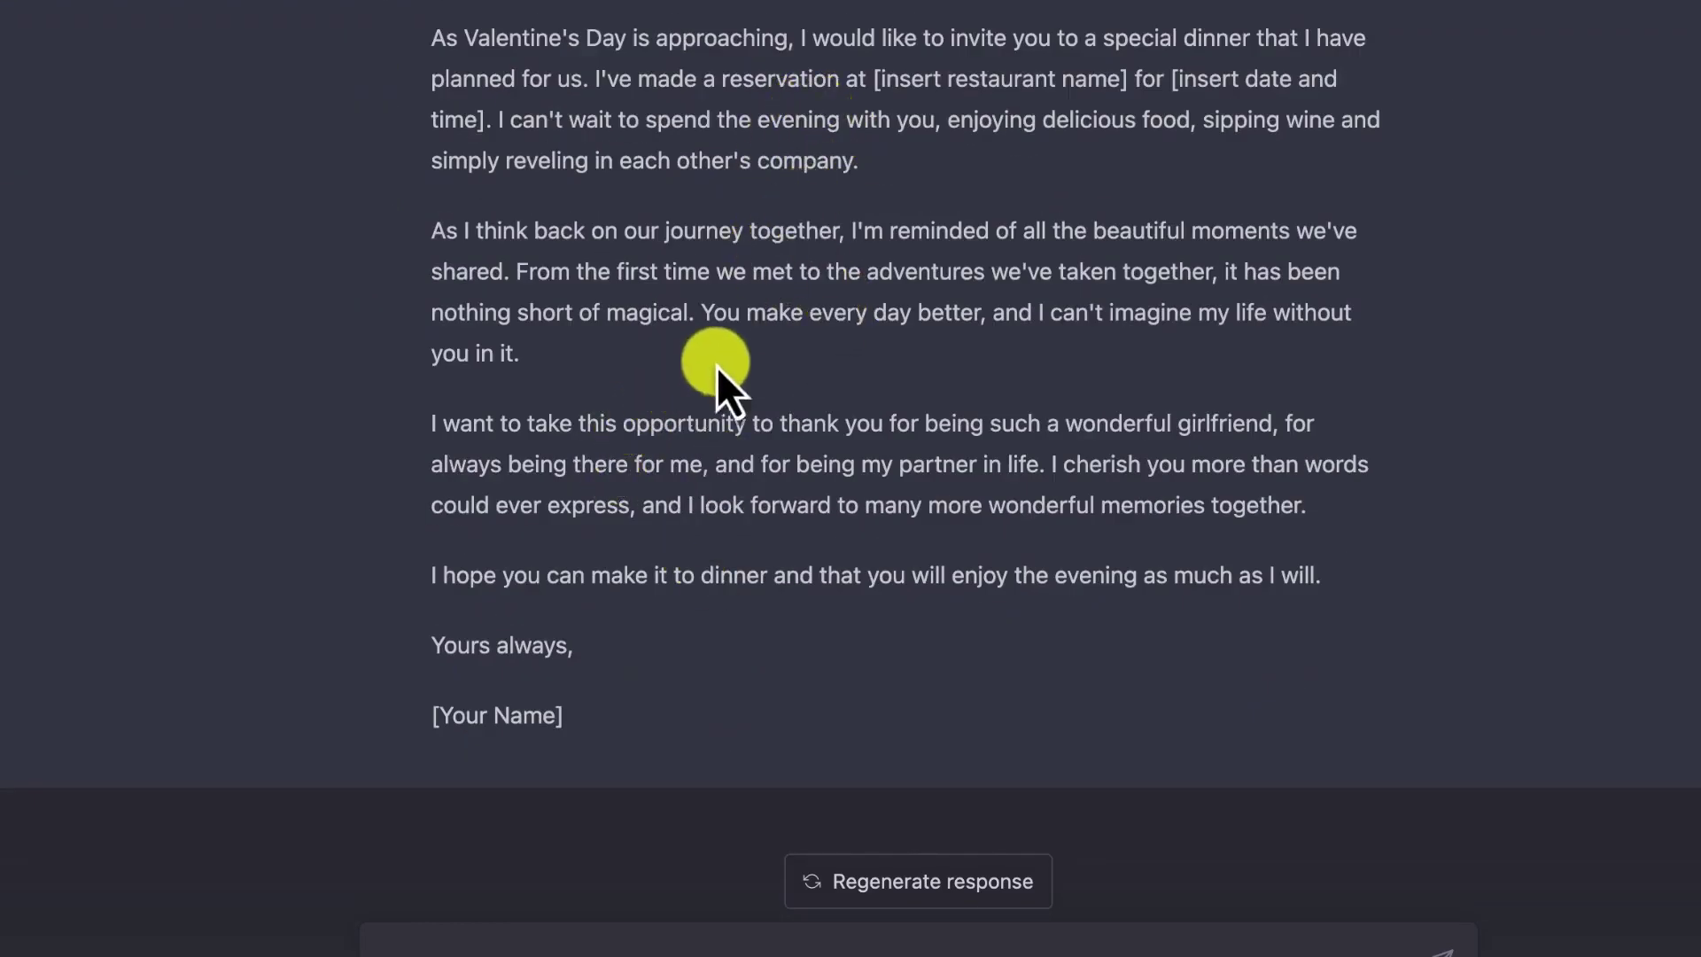
pyautogui.scroll(3, 791, 306)
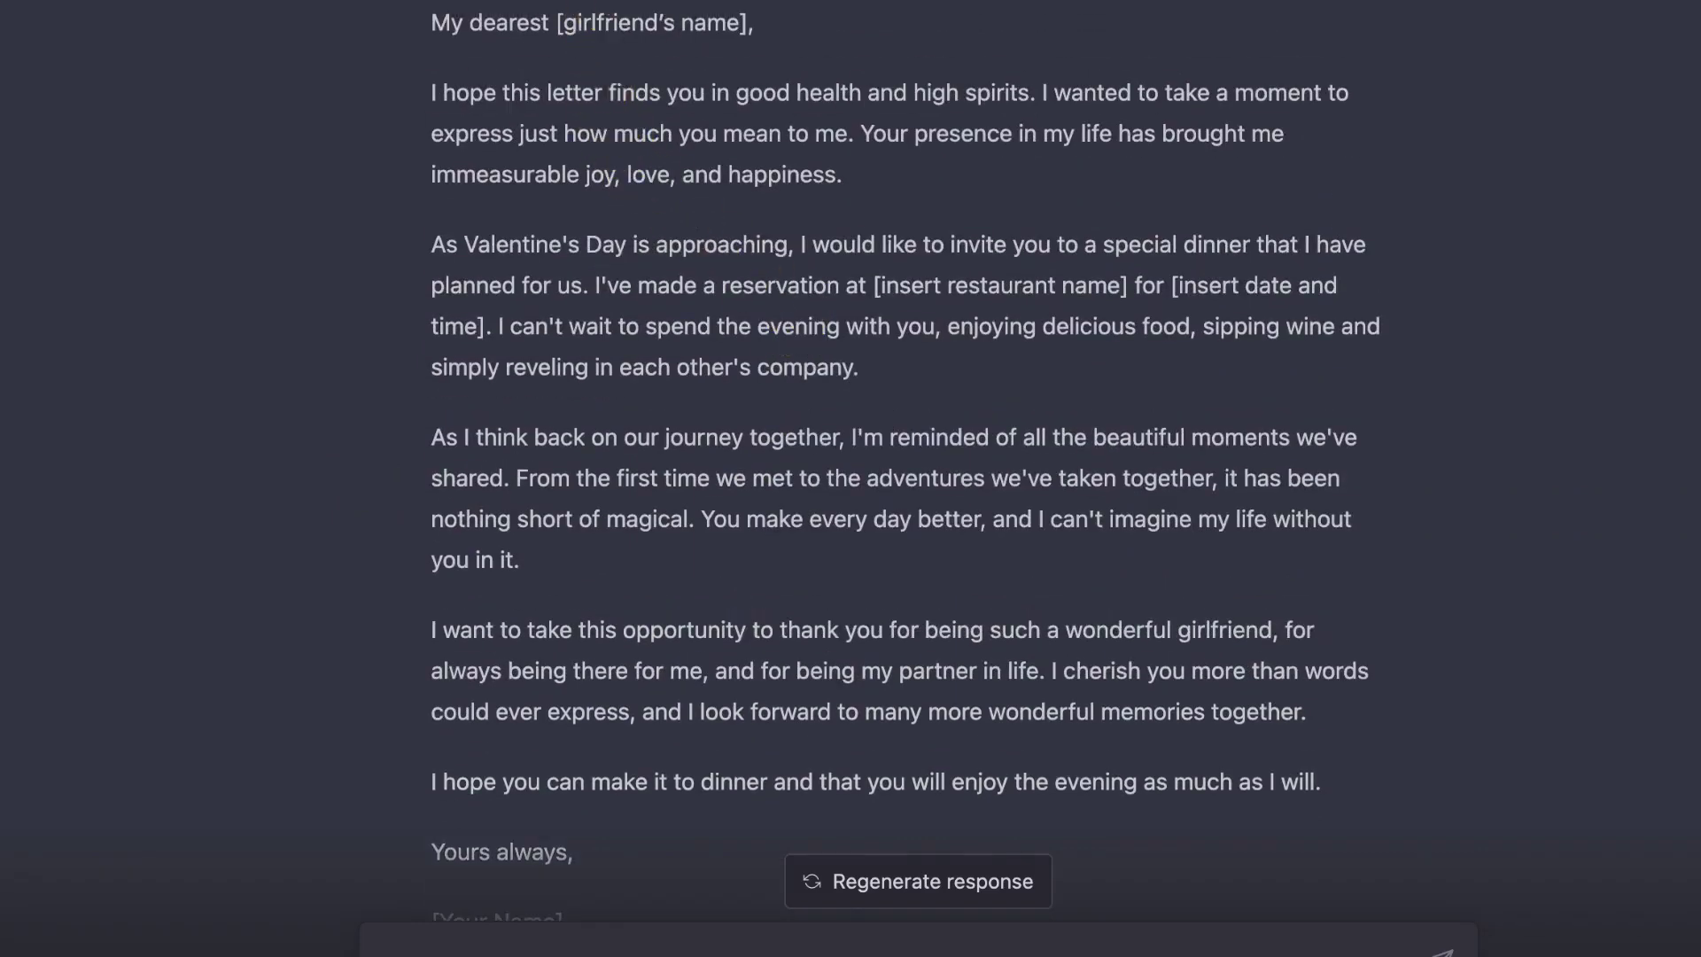
# Step: Send the follow-up "can you give me a subject" to get a subject line for the love letter
pyautogui.scroll(-3, 775, 247)
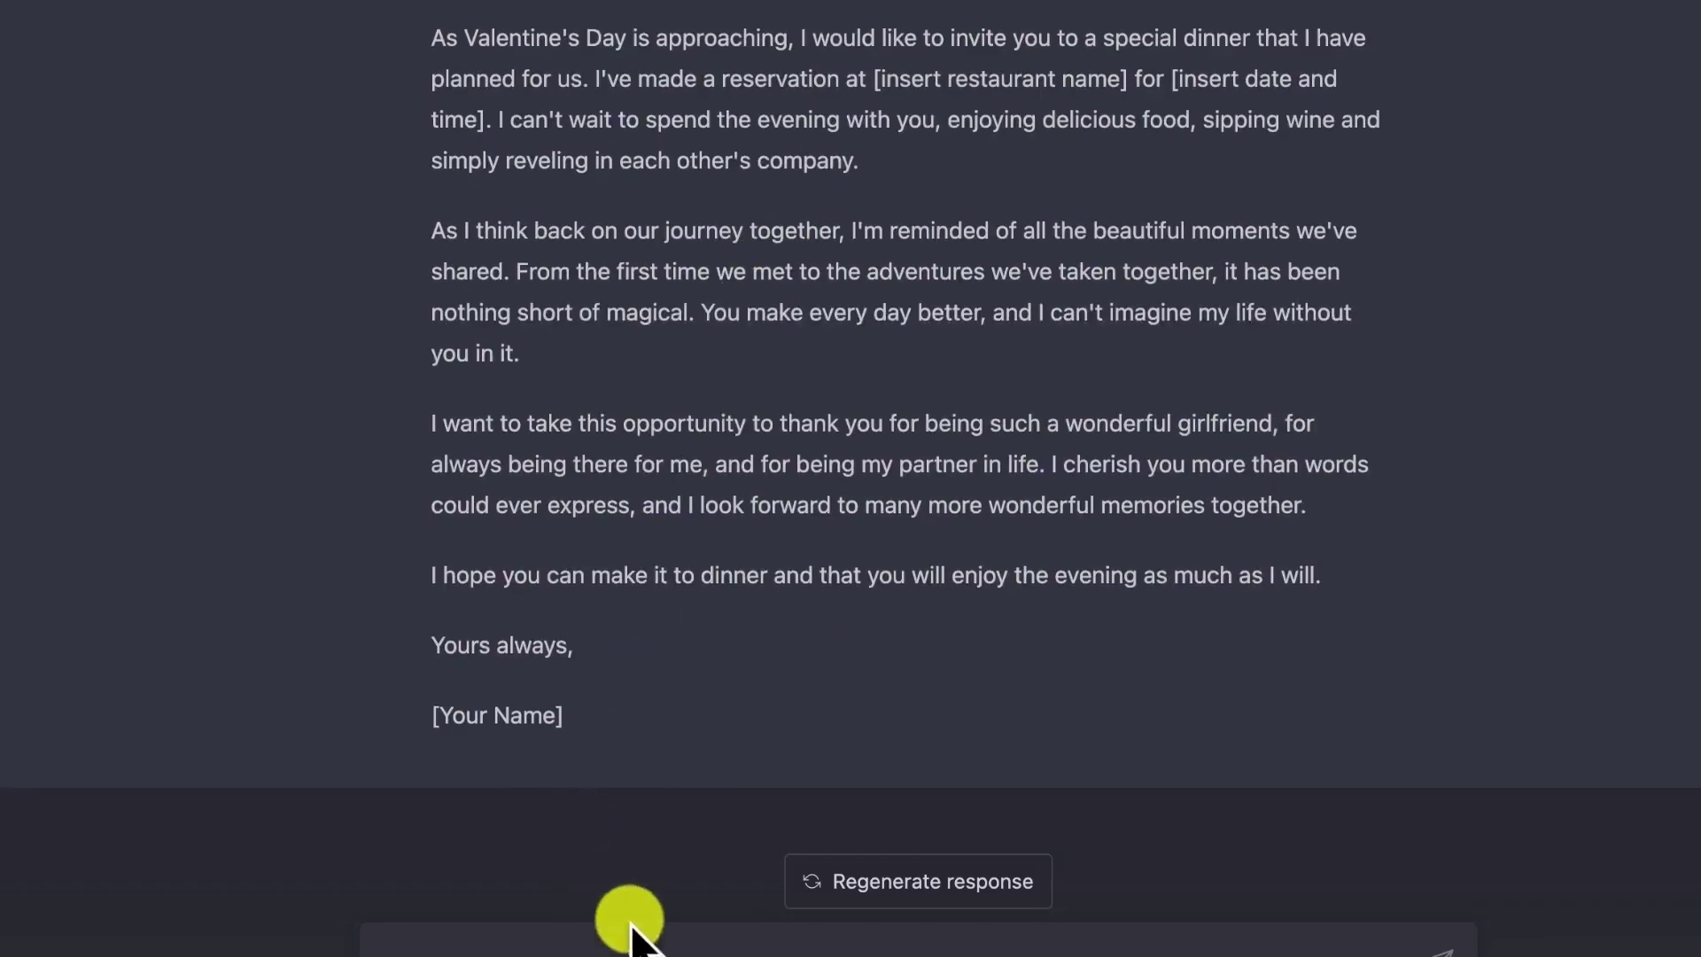
pyautogui.write('can you give me a subje')
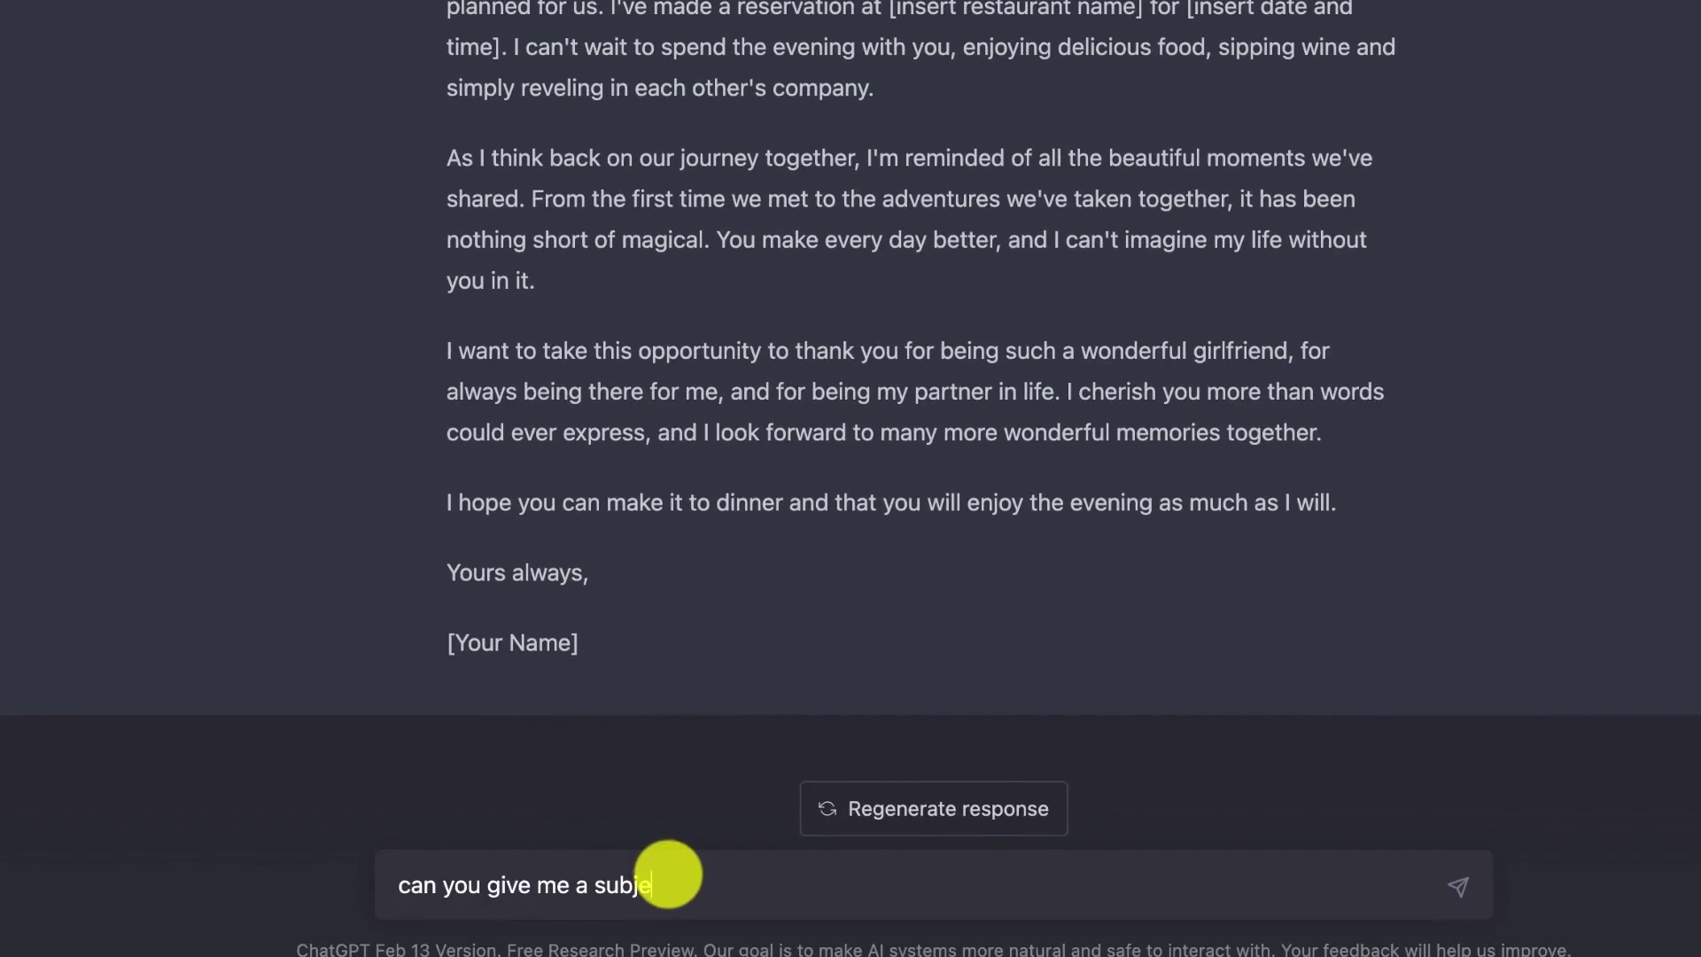
pyautogui.write('ct')
pyautogui.press('Return')
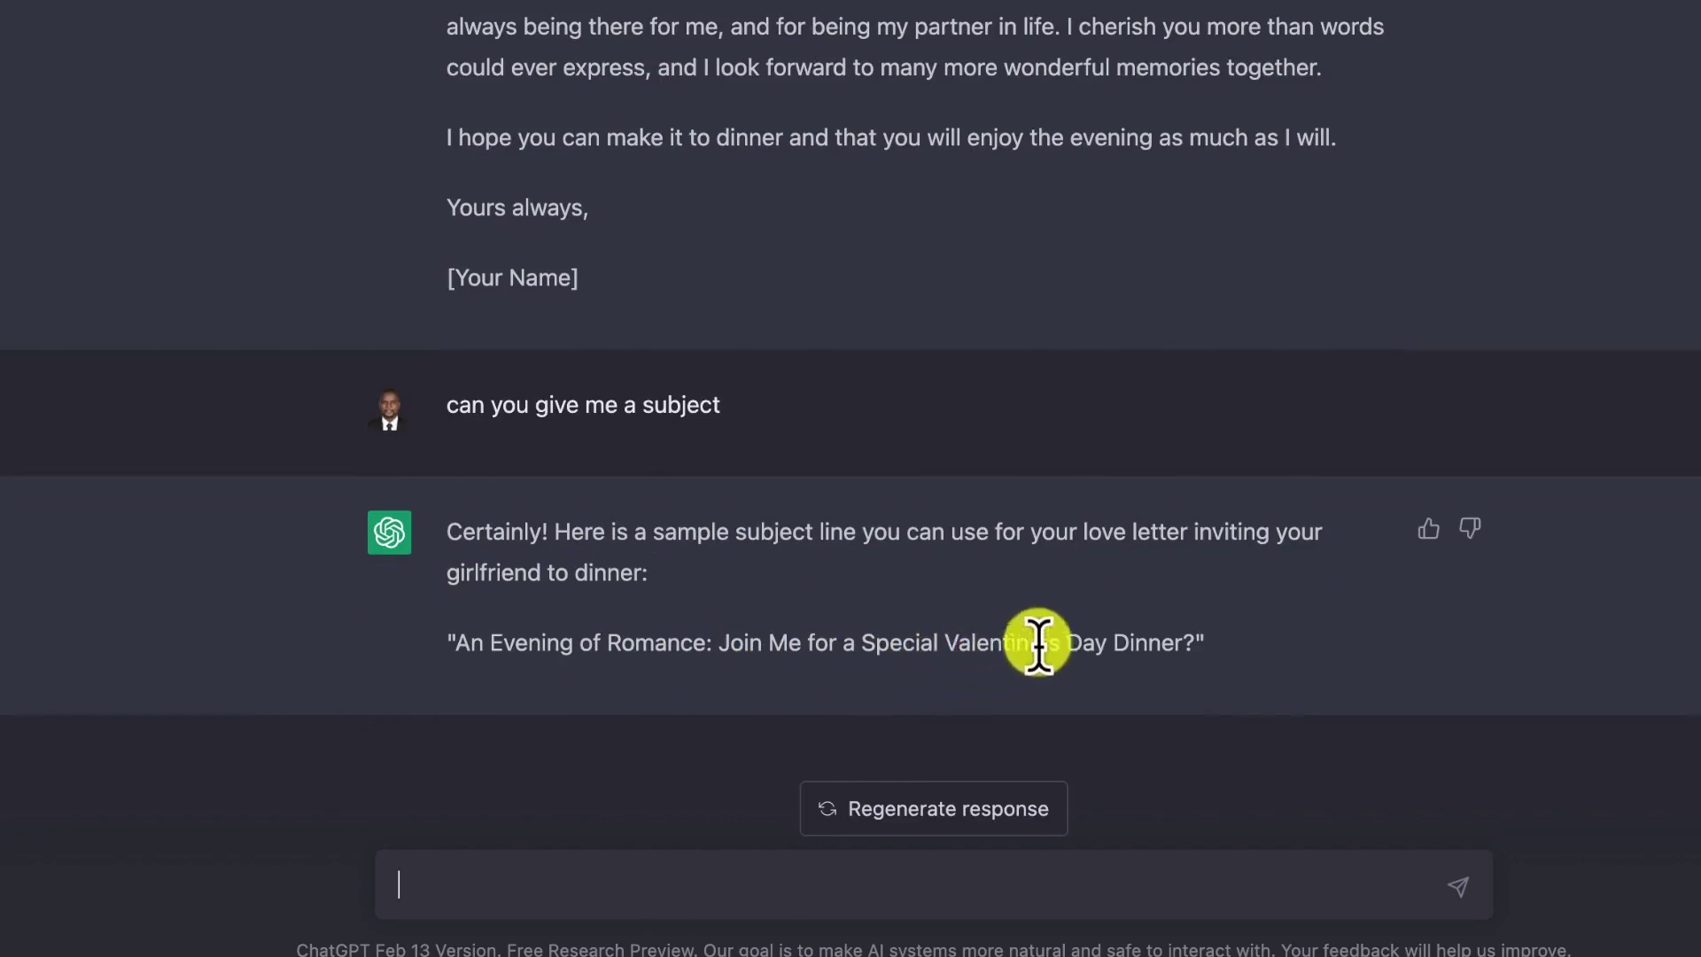
# Step: Highlight the suggested subject line and send the follow-up "can you rewrite it removing the valentines day part?"
pyautogui.moveTo(484, 687); pyautogui.dragTo(441, 663)
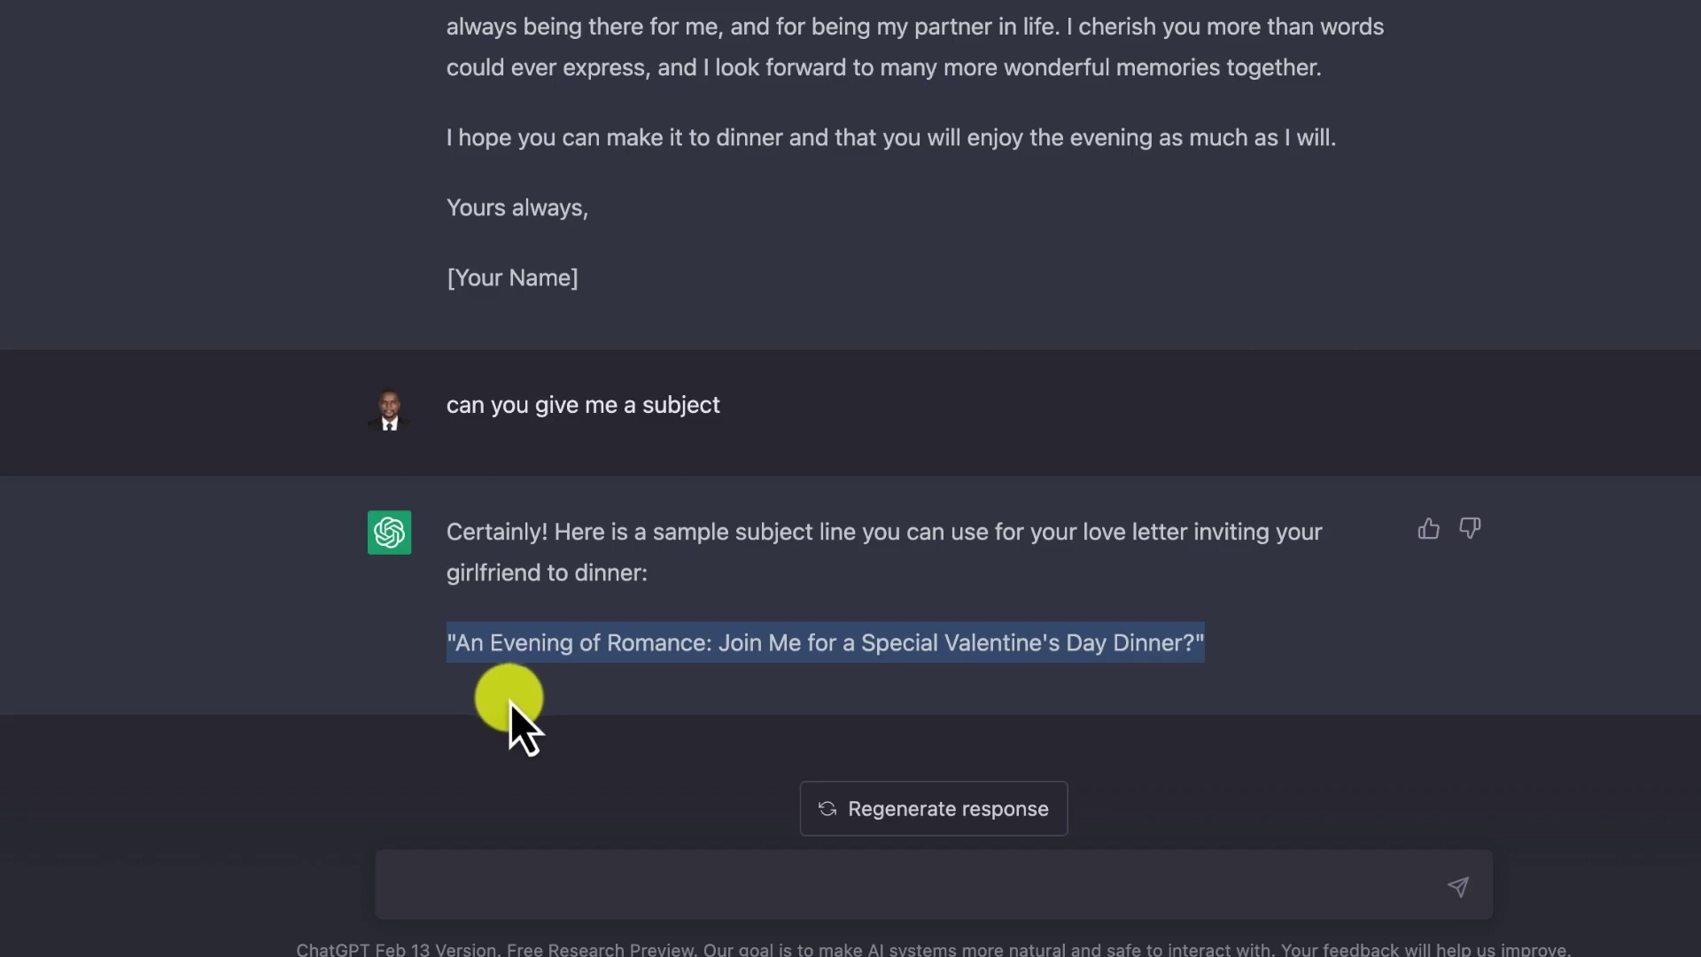
pyautogui.click(630, 883)
pyautogui.write('can you rewrite it removing the')
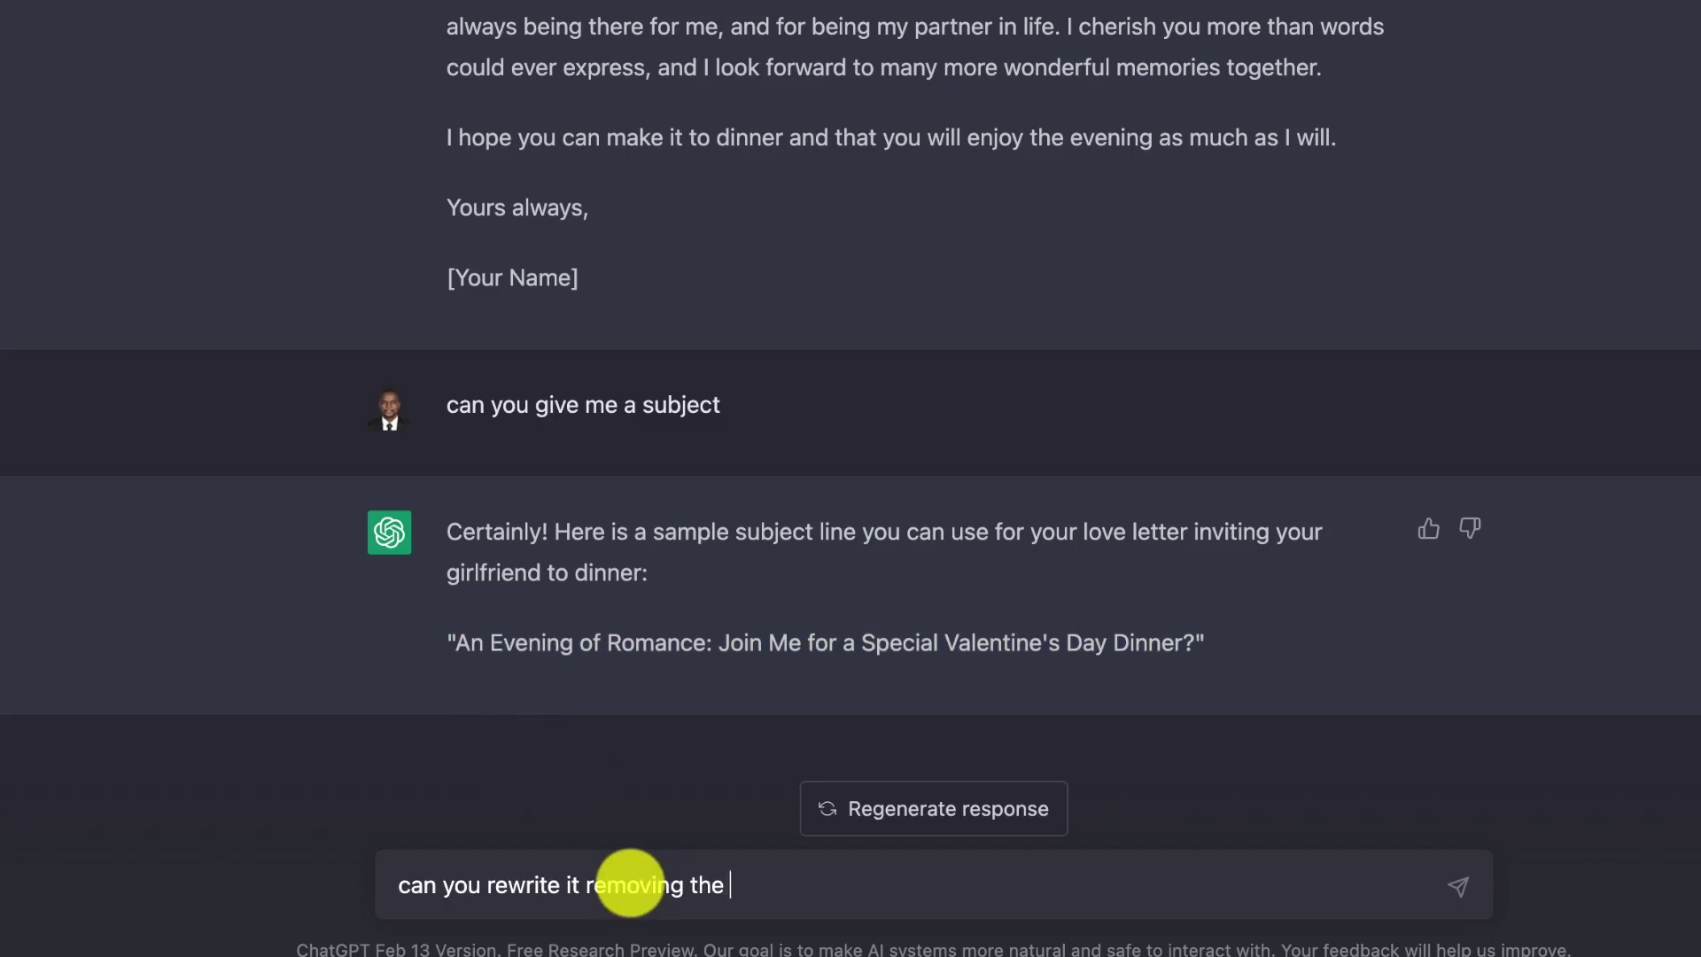
pyautogui.write(' valentines day part?')
pyautogui.press('Return')
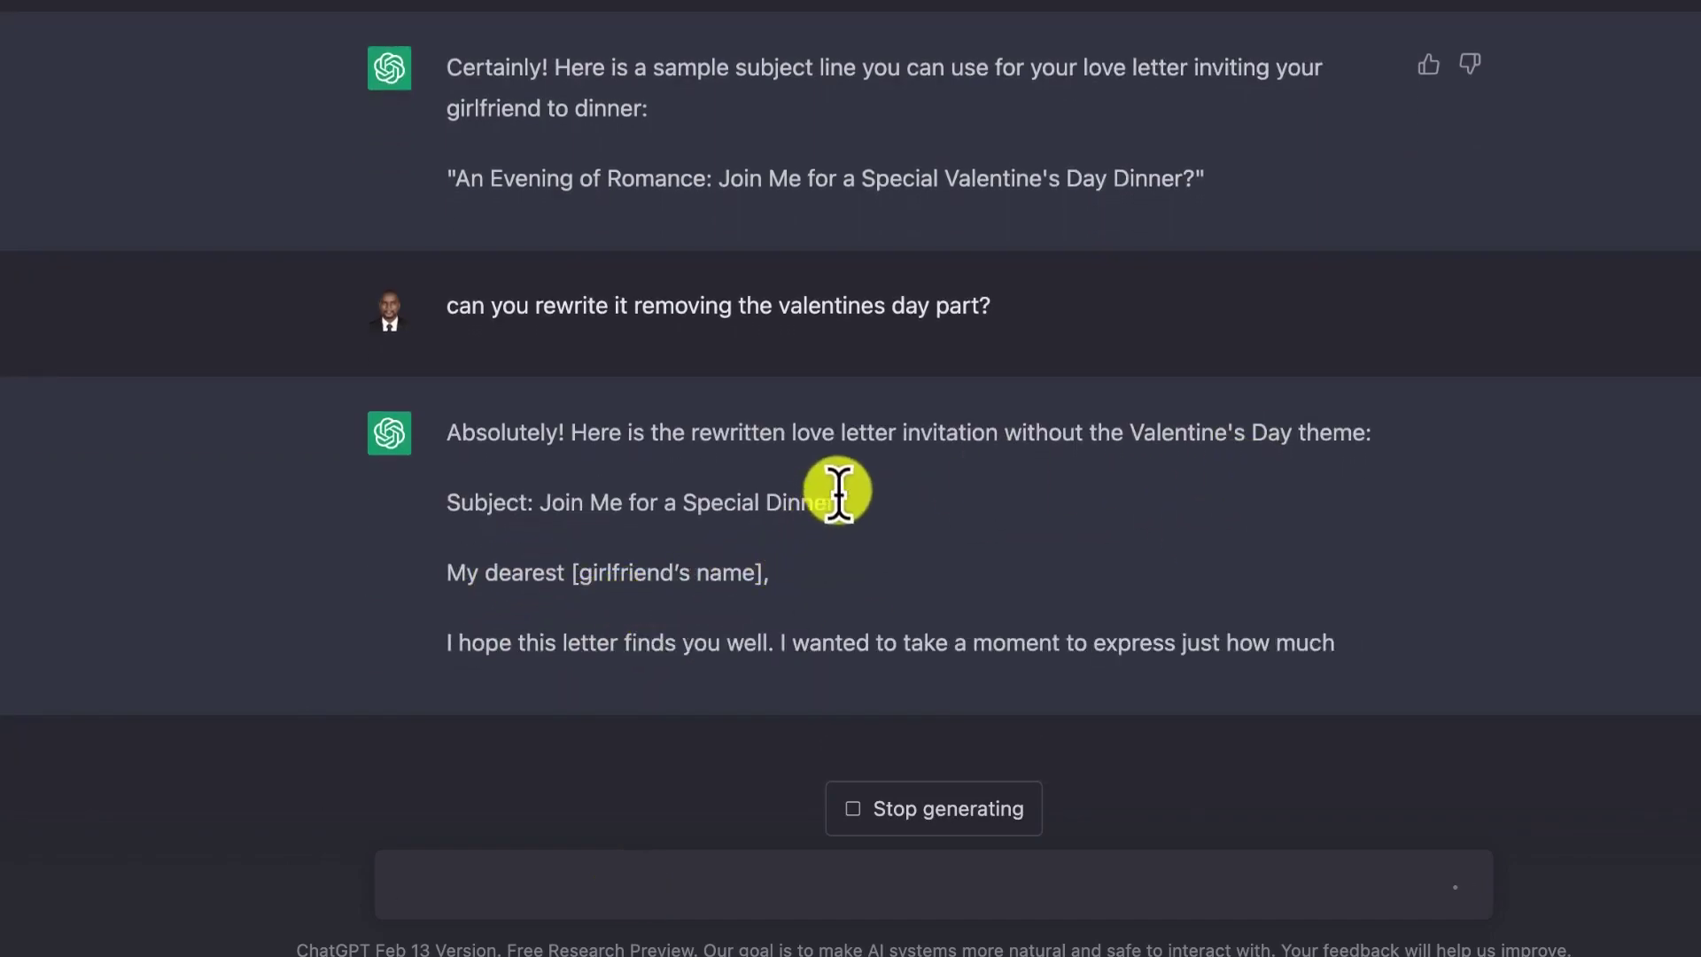
# Step: Check the rewritten letter's subject line and send the prompt "can you write a response to a sacking letter to my boss?"
pyautogui.moveTo(849, 463); pyautogui.dragTo(553, 387)
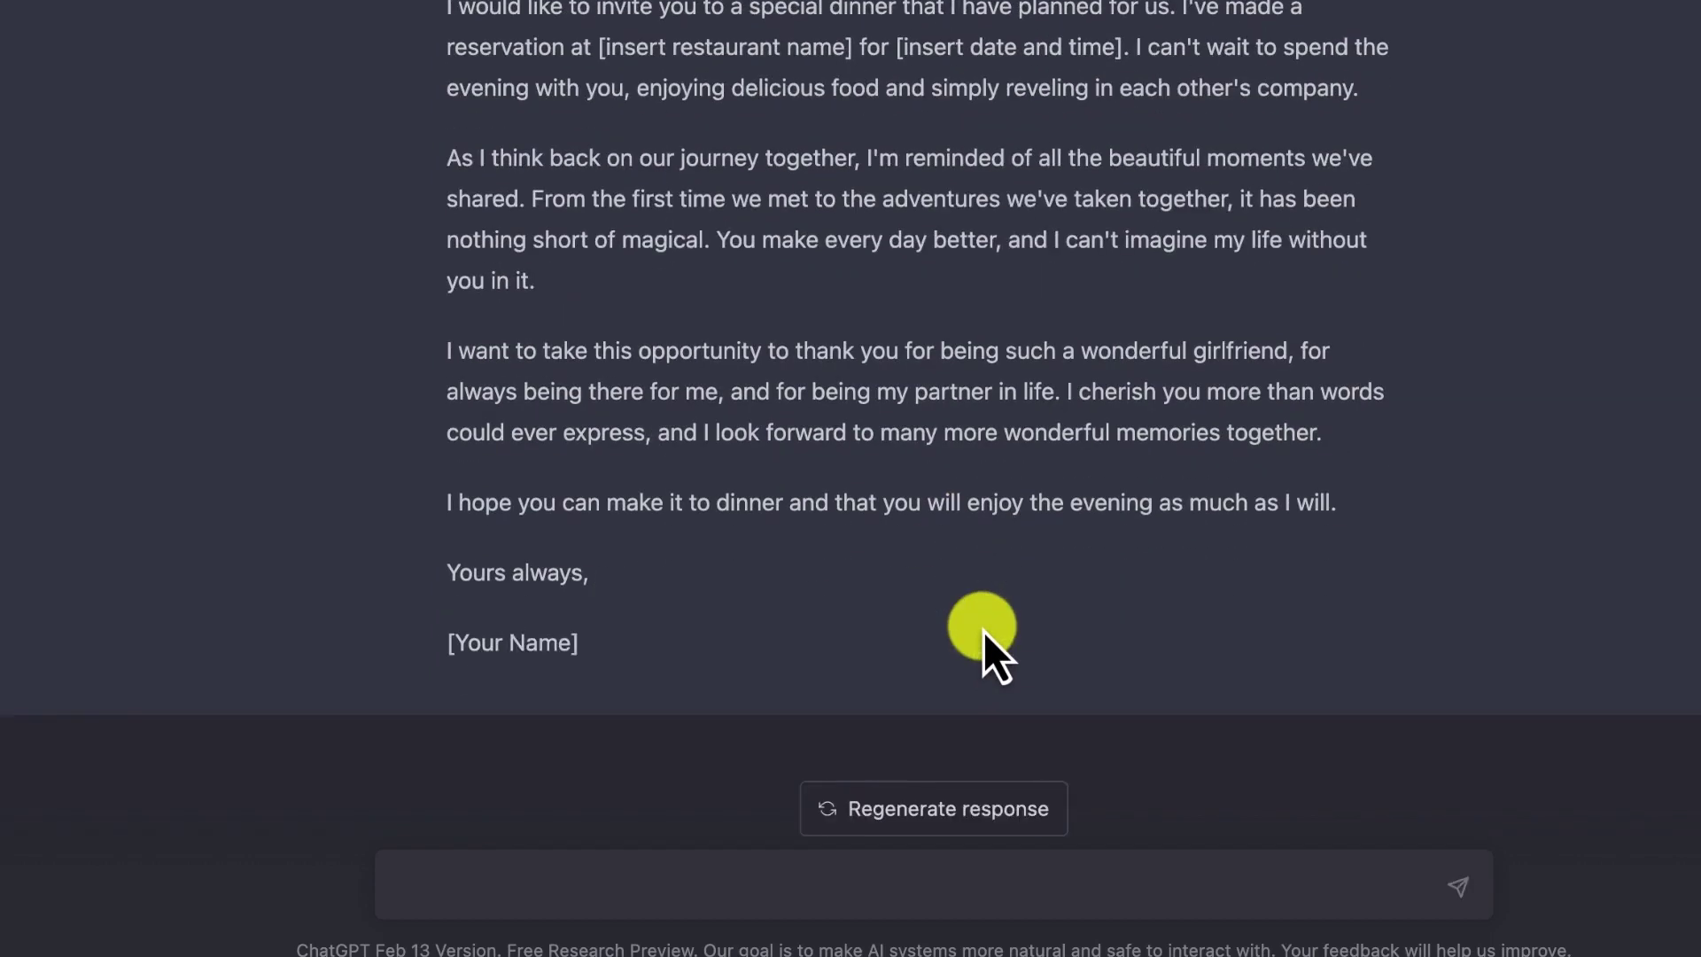
pyautogui.click(615, 893)
pyautogui.write('can you write a')
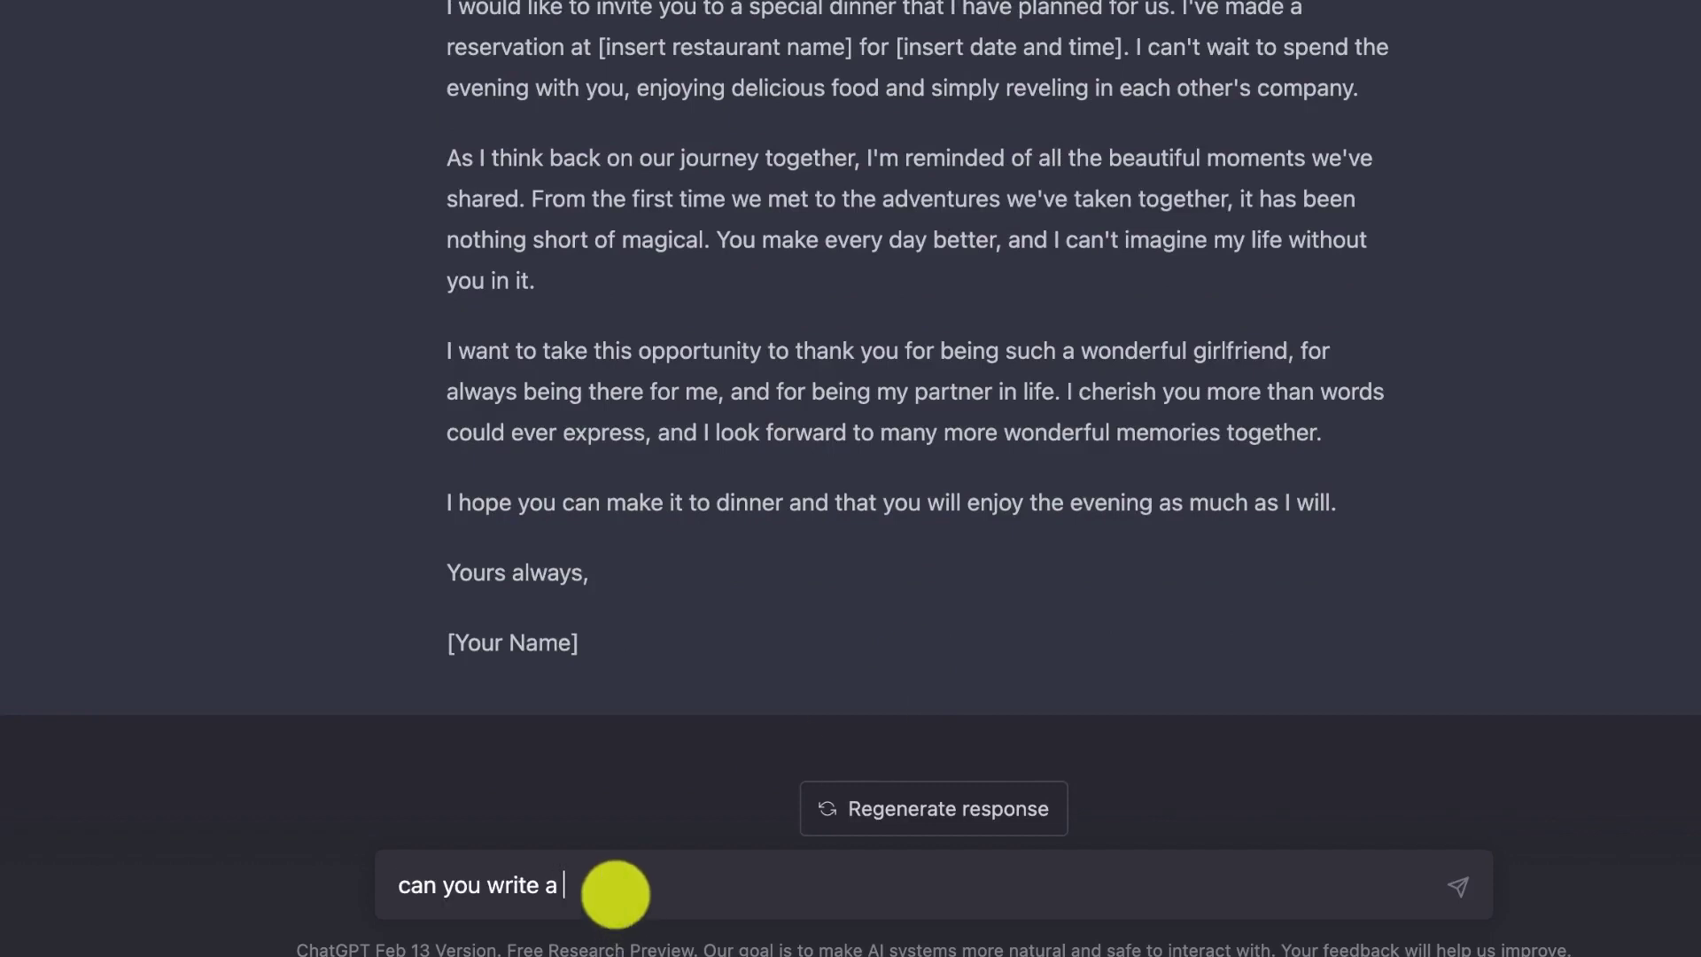
pyautogui.write(' response to a sacking letter to my boss?')
pyautogui.press('Return')
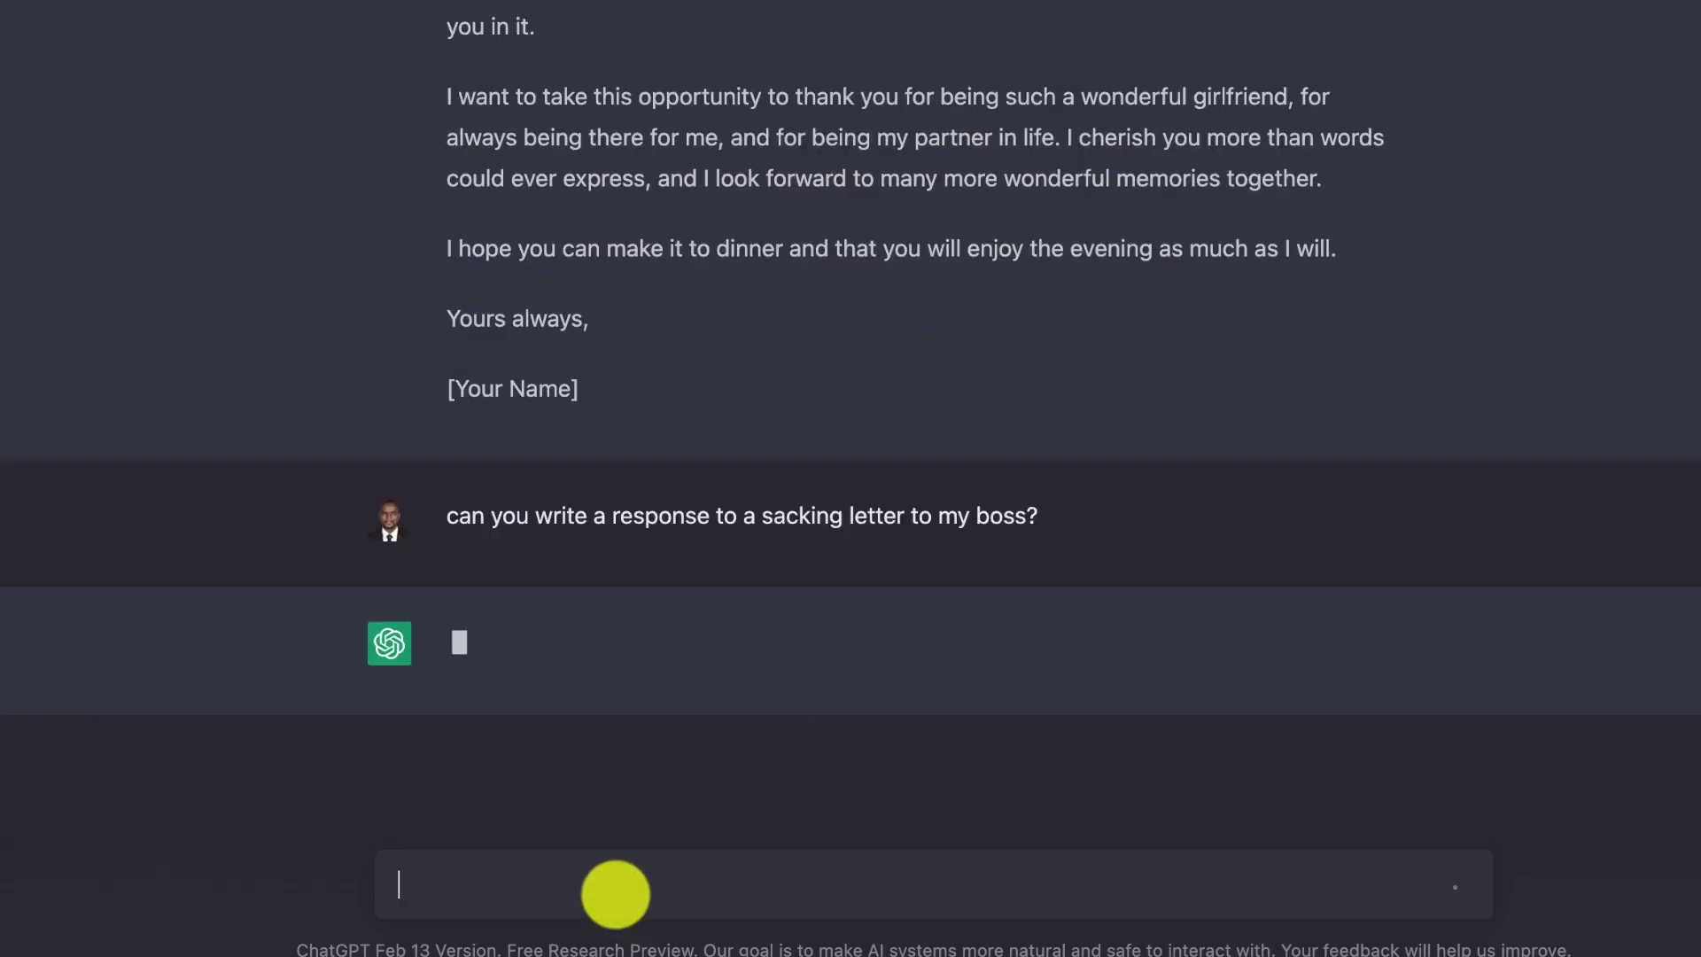